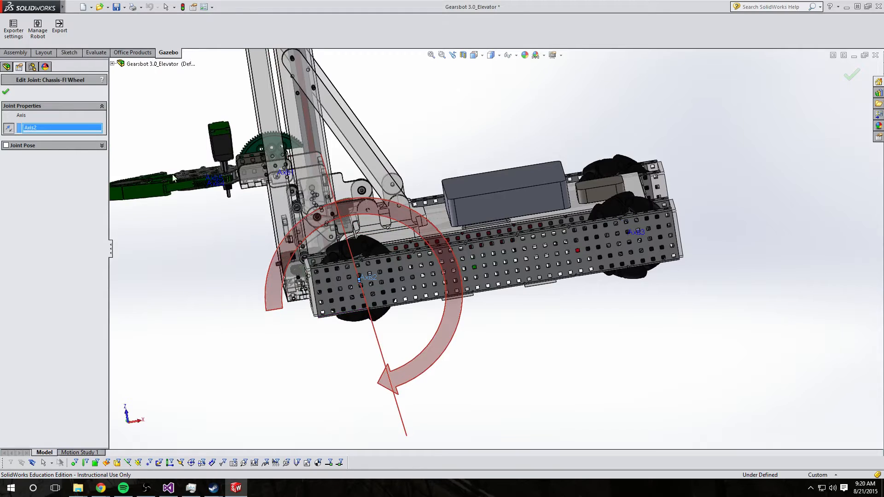
Finish the Chassis-Fl Wheel joint pose and open the pose editor for the Chassis-Elevator linear joint
{"action": "left_click", "coordinate": [6, 93]}
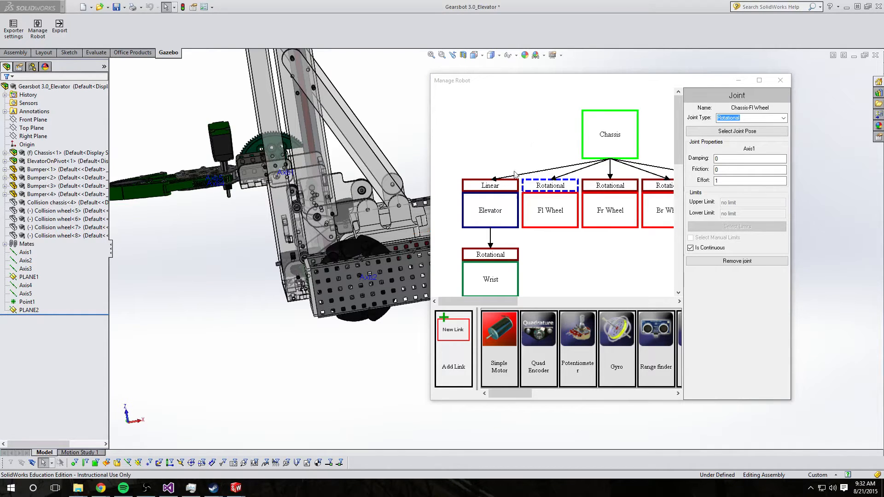
{"action": "left_click", "coordinate": [514, 188]}
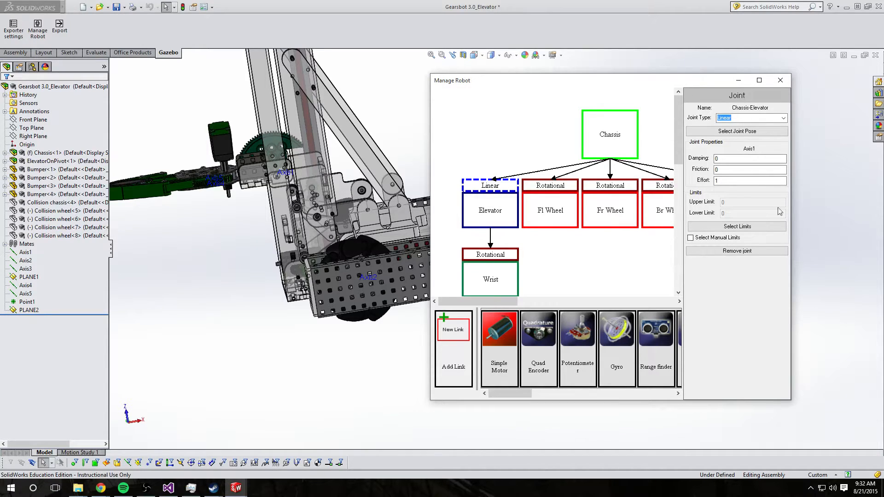
{"action": "left_click", "coordinate": [737, 131]}
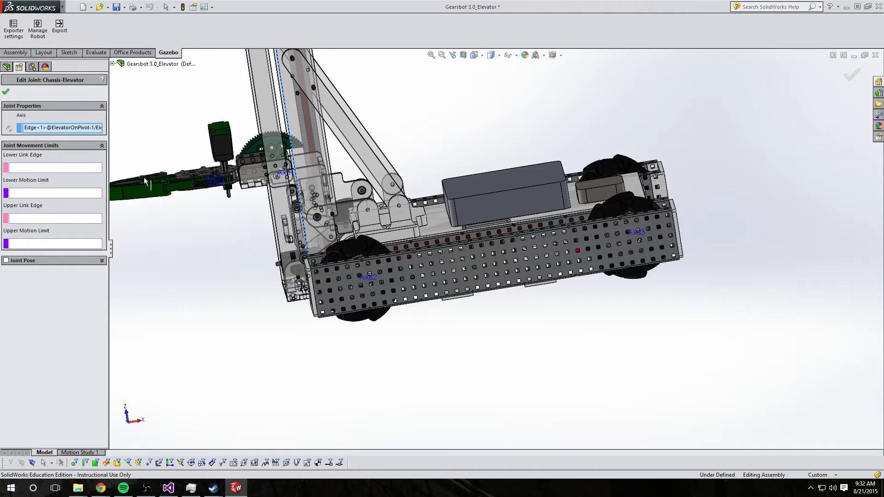
Set the elevator joint's lower link edge to a vertex on the elevator carriage
{"action": "middle_click_drag", "start_coordinate": [284, 253], "coordinate": [368, 258]}
{"action": "left_click", "coordinate": [90, 169]}
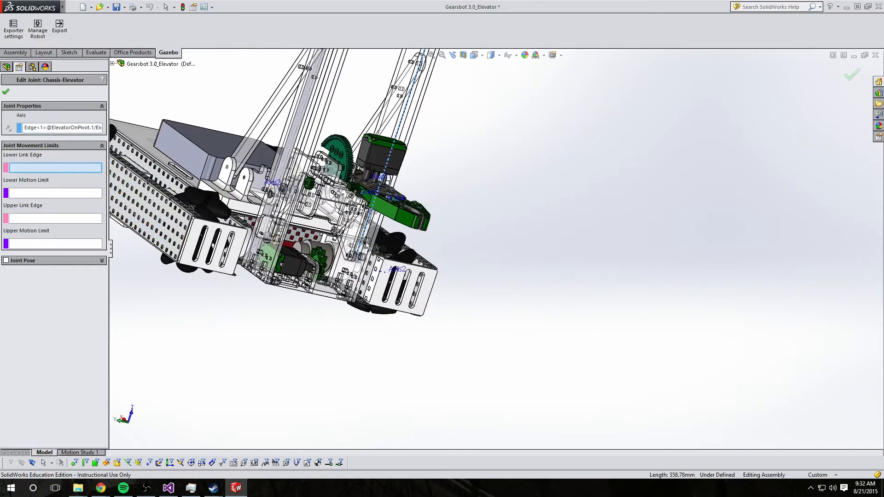
{"action": "scroll", "coordinate": [367, 247], "scroll_direction": "down", "scroll_amount": 6}
{"action": "scroll", "coordinate": [412, 304], "scroll_direction": "down", "scroll_amount": 3}
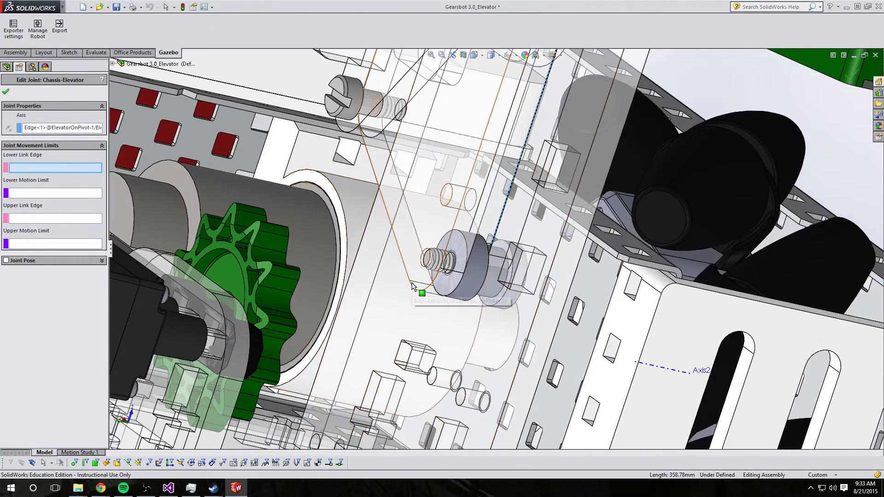
{"action": "left_click", "coordinate": [413, 286]}
{"action": "scroll", "coordinate": [481, 244], "scroll_direction": "up", "scroll_amount": 5}
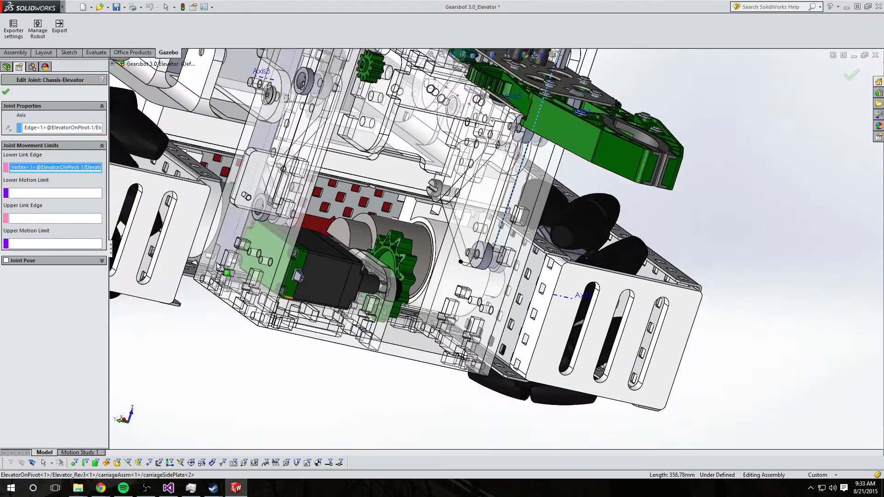
Set the elevator joint's lower motion limit to a face at the base of the elevator
{"action": "left_click", "coordinate": [63, 196]}
{"action": "middle_click_drag", "start_coordinate": [462, 346], "coordinate": [425, 355]}
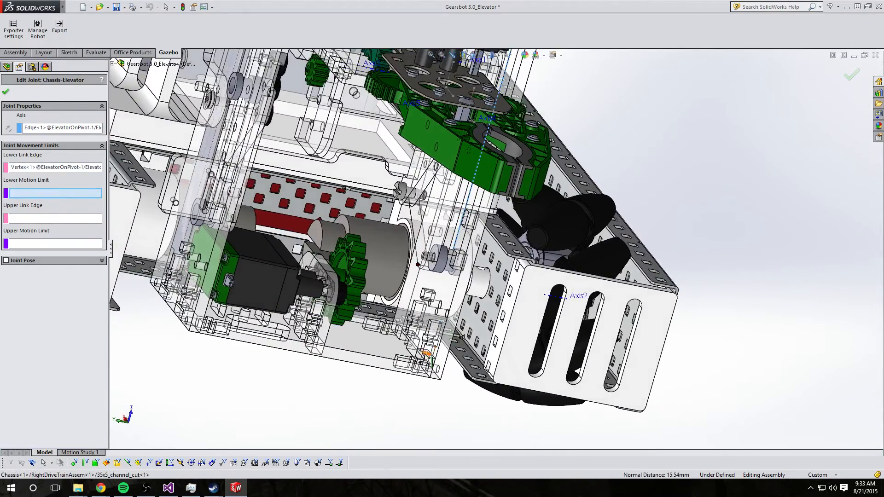
{"action": "scroll", "coordinate": [425, 356], "scroll_direction": "down", "scroll_amount": 2}
{"action": "left_click", "coordinate": [409, 347]}
{"action": "middle_click_drag", "start_coordinate": [525, 354], "coordinate": [490, 318]}
{"action": "scroll", "coordinate": [490, 317], "scroll_direction": "up", "scroll_amount": 5}
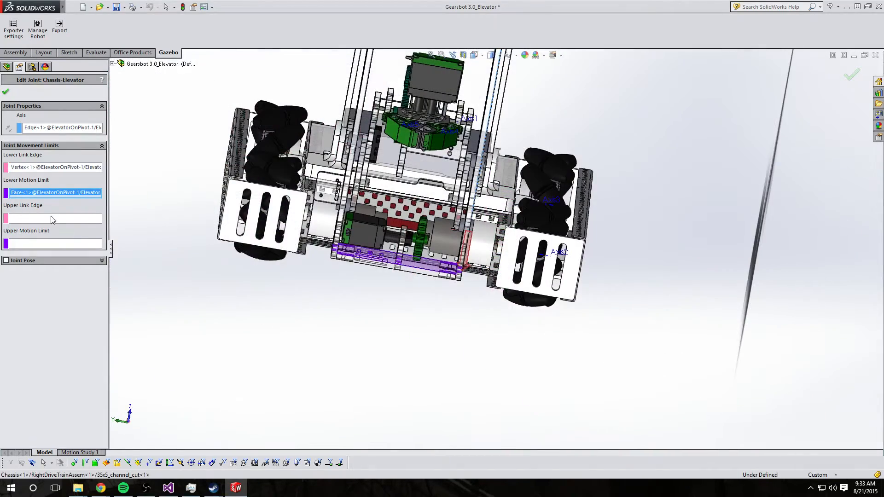
Set the elevator joint's upper link edge to a second vertex on the elevator carriage
{"action": "left_click", "coordinate": [58, 219]}
{"action": "scroll", "coordinate": [521, 225], "scroll_direction": "down", "scroll_amount": 2}
{"action": "middle_click_drag", "start_coordinate": [520, 225], "coordinate": [486, 198]}
{"action": "scroll", "coordinate": [485, 198], "scroll_direction": "down", "scroll_amount": 5}
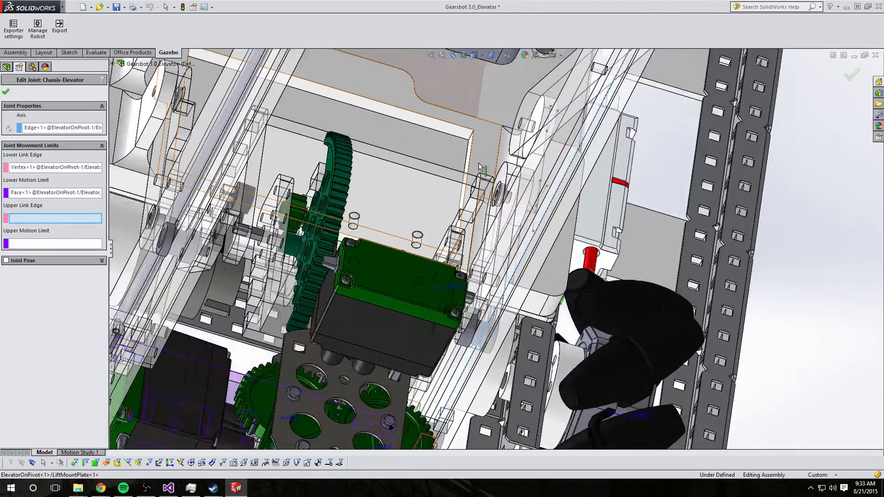
{"action": "left_click", "coordinate": [486, 198]}
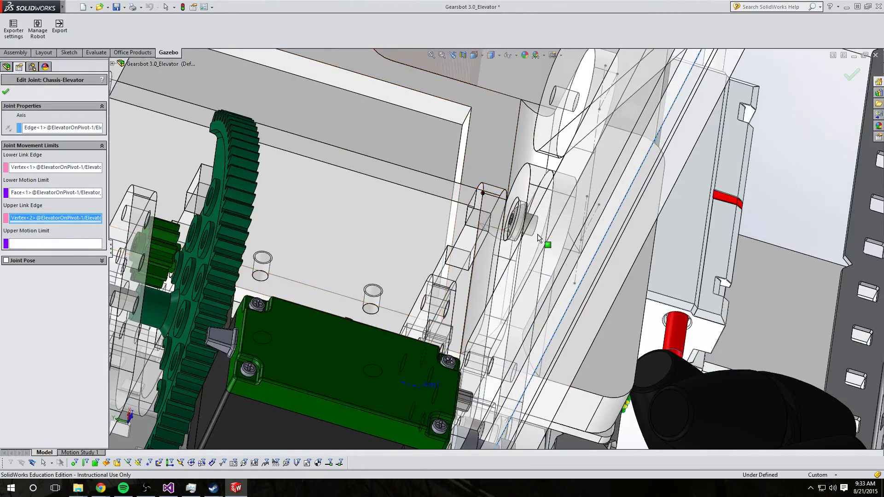
Set the elevator joint's upper motion limit to an edge near the top of the elevator frame
{"action": "scroll", "coordinate": [503, 243], "scroll_direction": "up", "scroll_amount": 3}
{"action": "scroll", "coordinate": [503, 239], "scroll_direction": "up", "scroll_amount": 3}
{"action": "left_click", "coordinate": [65, 244]}
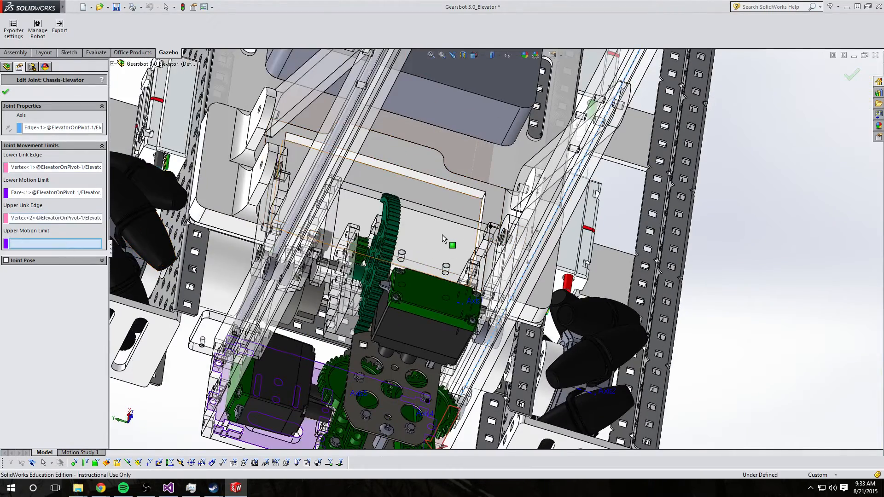
{"action": "scroll", "coordinate": [441, 234], "scroll_direction": "up", "scroll_amount": 3}
{"action": "mouse_move", "coordinate": [442, 234]}
{"action": "middle_mouse_down"}
{"action": "mouse_move", "coordinate": [432, 159]}
{"action": "mouse_move", "coordinate": [435, 73]}
{"action": "mouse_move", "coordinate": [437, 219]}
{"action": "middle_mouse_up"}
{"action": "scroll", "coordinate": [493, 93], "scroll_direction": "down", "scroll_amount": 3}
{"action": "scroll", "coordinate": [493, 94], "scroll_direction": "down", "scroll_amount": 5}
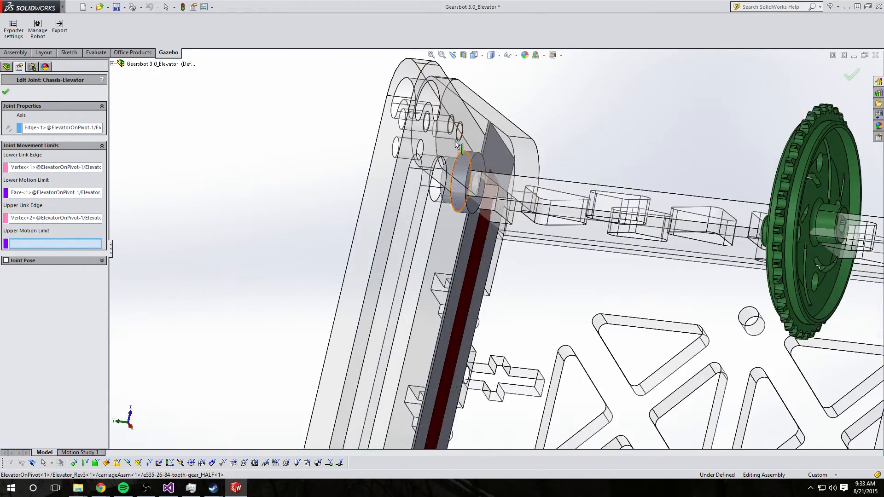
{"action": "left_click", "coordinate": [492, 201]}
{"action": "scroll", "coordinate": [302, 222], "scroll_direction": "up", "scroll_amount": 5}
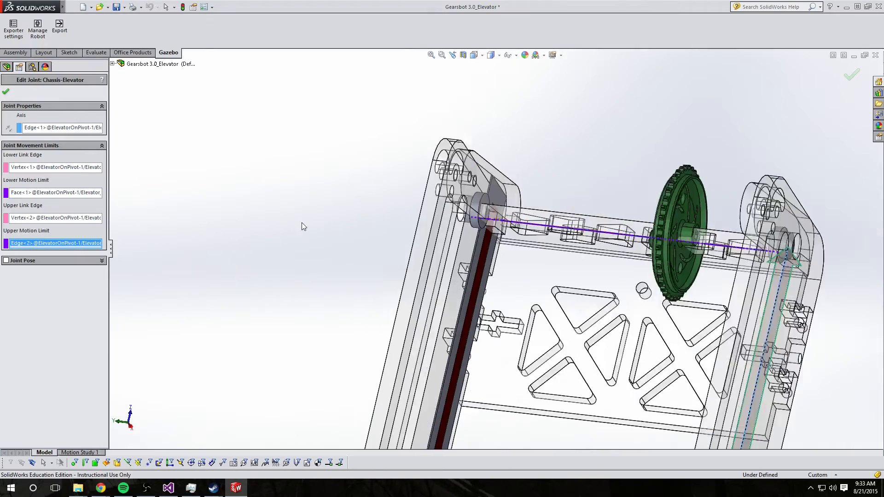
{"action": "middle_click_drag", "start_coordinate": [310, 228], "coordinate": [467, 360]}
{"action": "scroll", "coordinate": [501, 346], "scroll_direction": "down", "scroll_amount": 6}
{"action": "scroll", "coordinate": [486, 272], "scroll_direction": "up", "scroll_amount": 3}
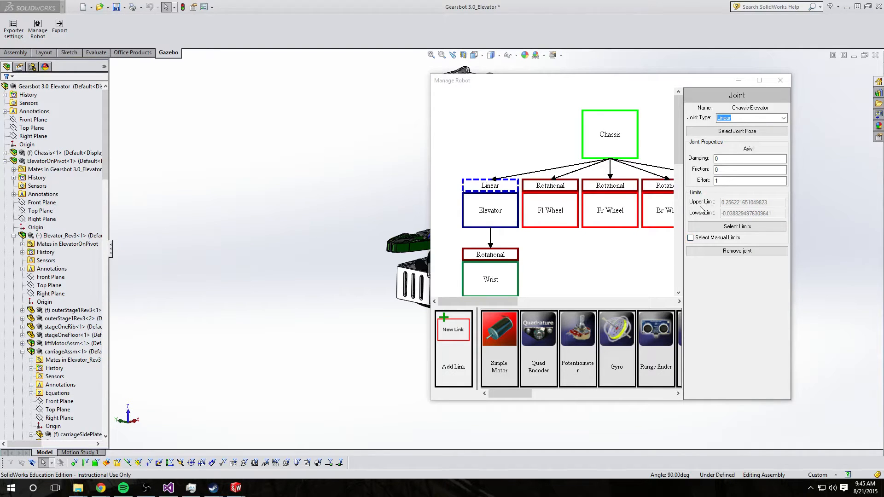
Open the pose editor for the Elevator-Wrist rotational joint and set its axis to Axis1
{"action": "left_click", "coordinate": [510, 254]}
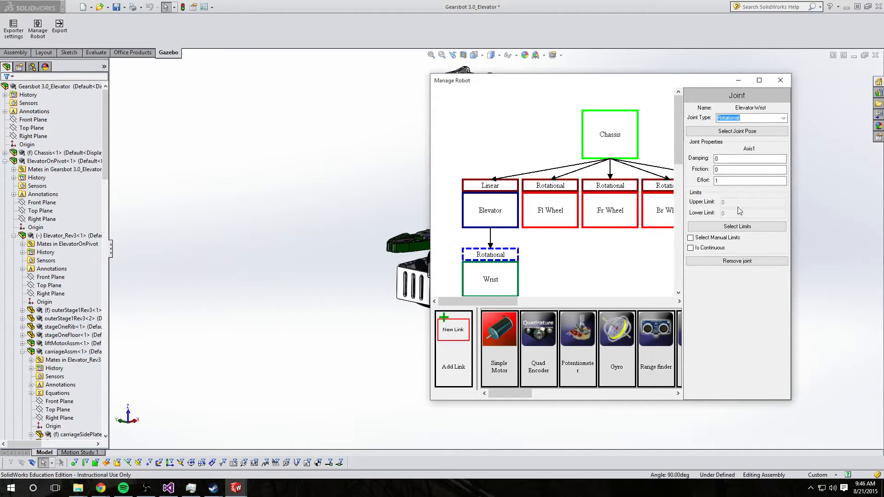
{"action": "left_click", "coordinate": [737, 132]}
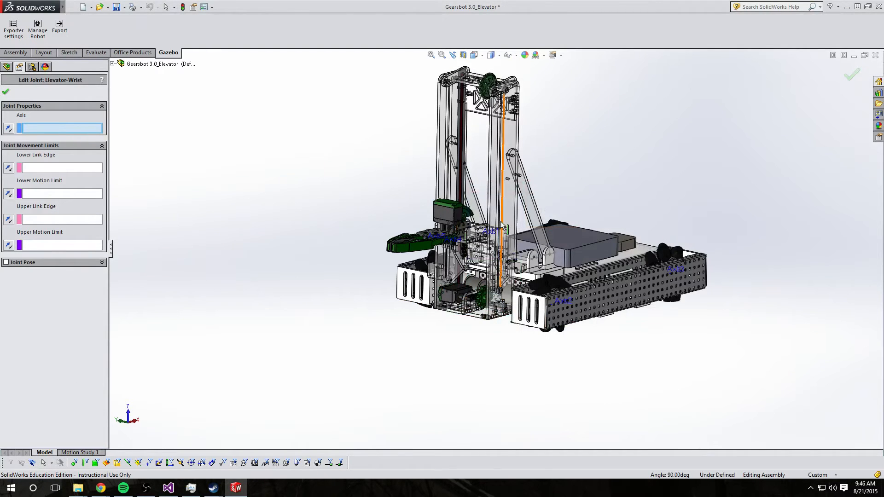
{"action": "scroll", "coordinate": [502, 226], "scroll_direction": "down", "scroll_amount": 10}
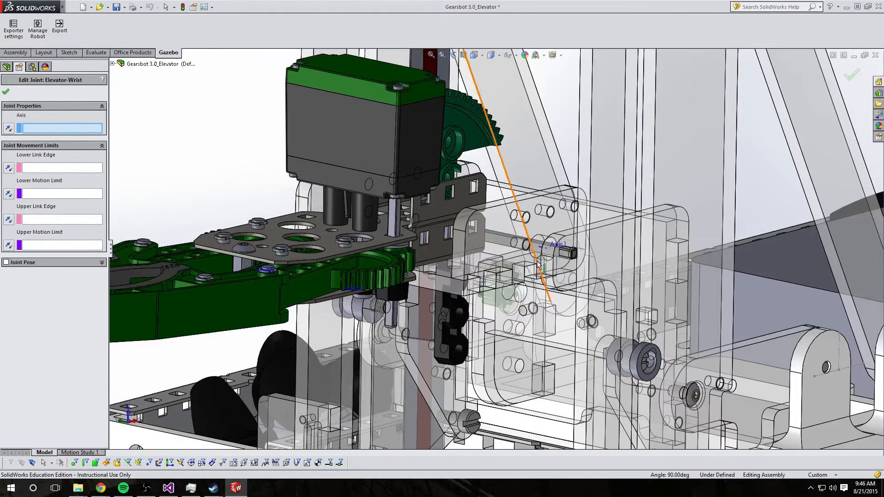
{"action": "left_click", "coordinate": [540, 247]}
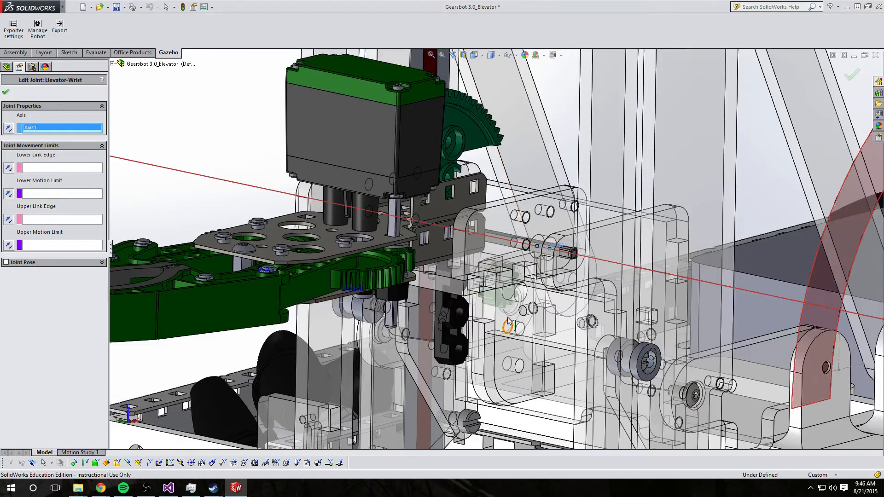
Set the wrist joint's upper link edge to a face on the wrist mount
{"action": "scroll", "coordinate": [507, 315], "scroll_direction": "up", "scroll_amount": 3}
{"action": "scroll", "coordinate": [508, 314], "scroll_direction": "up", "scroll_amount": 5}
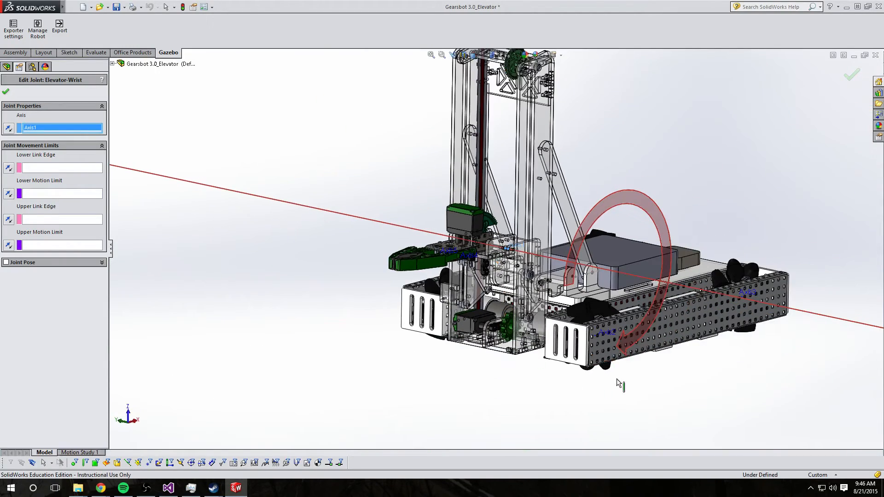
{"action": "middle_click_drag", "start_coordinate": [648, 392], "coordinate": [643, 394]}
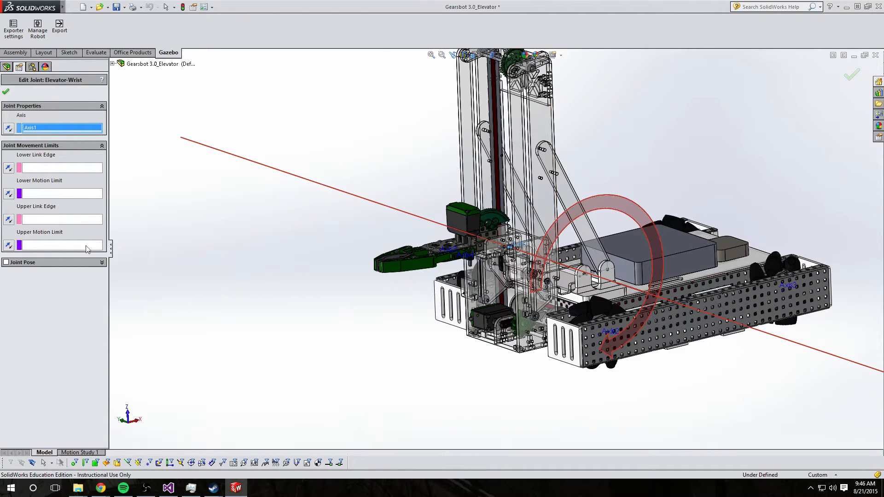
{"action": "left_click", "coordinate": [70, 220]}
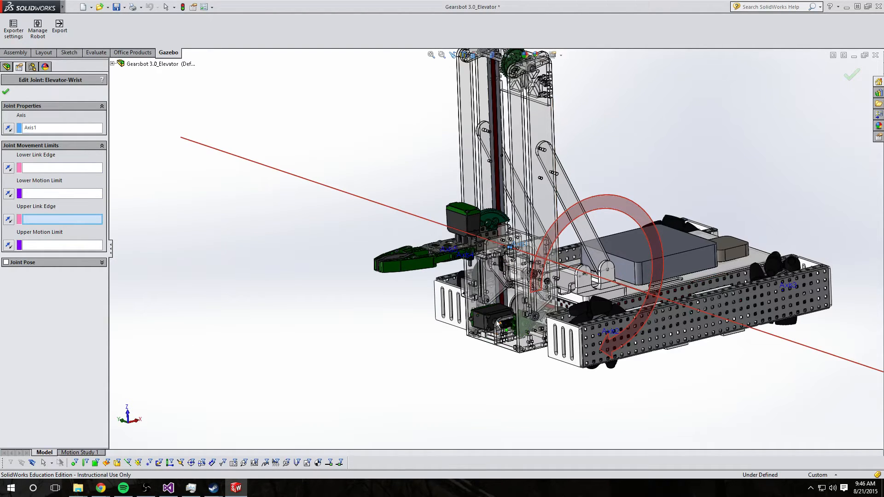
{"action": "scroll", "coordinate": [502, 246], "scroll_direction": "down", "scroll_amount": 4}
{"action": "scroll", "coordinate": [502, 246], "scroll_direction": "down", "scroll_amount": 5}
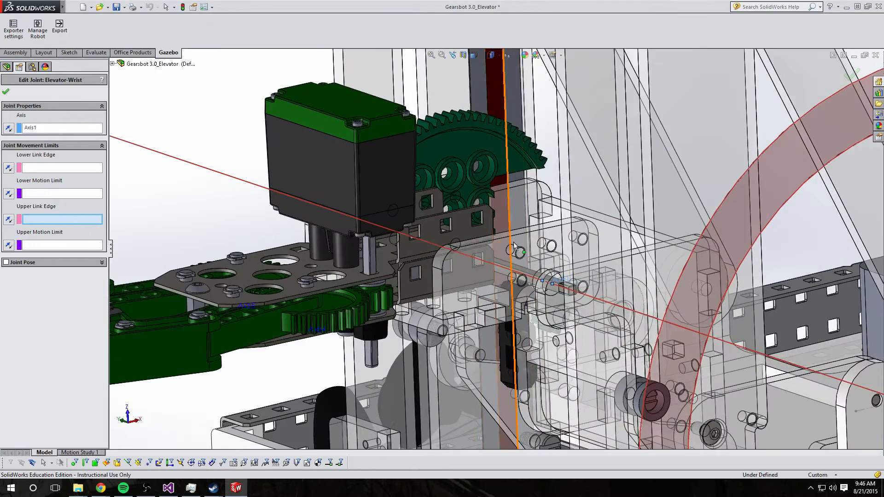
{"action": "left_click", "coordinate": [548, 226]}
Set the wrist joint's upper motion limit to a second face on the elevator
{"action": "left_click", "coordinate": [79, 246]}
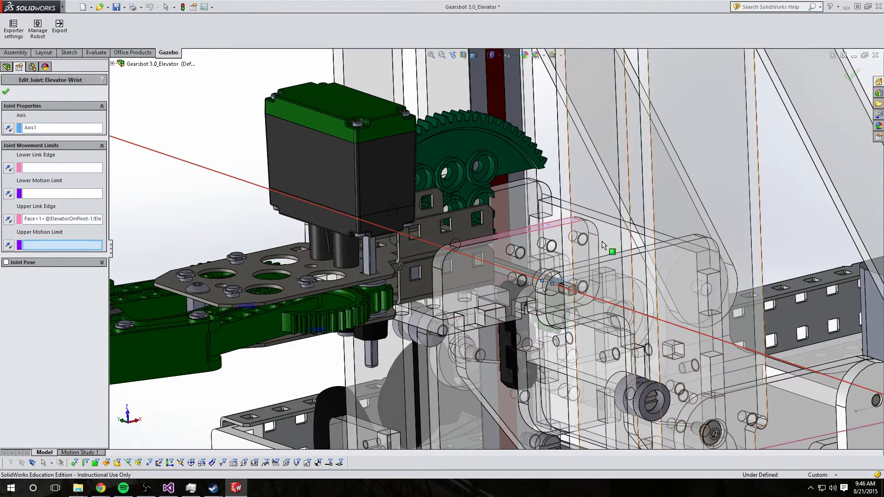
{"action": "scroll", "coordinate": [600, 217], "scroll_direction": "up", "scroll_amount": 6}
{"action": "middle_click_drag", "start_coordinate": [632, 163], "coordinate": [553, 218]}
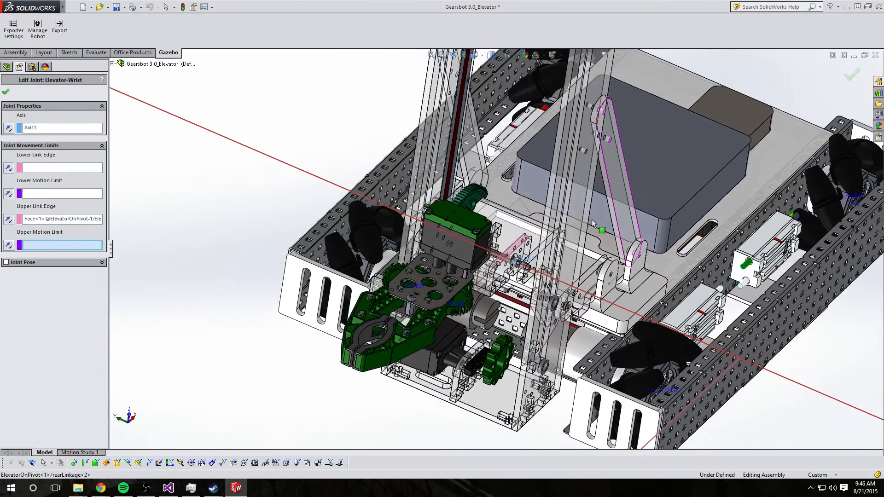
{"action": "left_click", "coordinate": [548, 222]}
{"action": "scroll", "coordinate": [533, 375], "scroll_direction": "up", "scroll_amount": 5}
{"action": "middle_click_drag", "start_coordinate": [533, 374], "coordinate": [584, 391]}
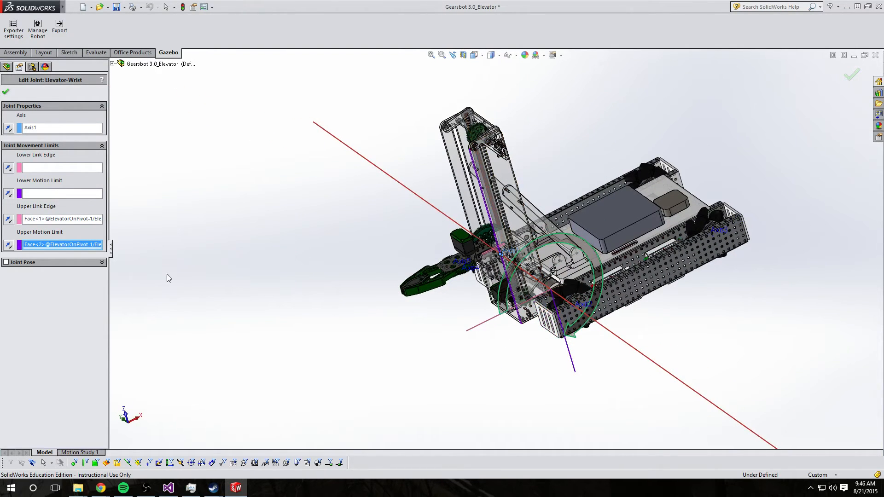
Confirm the Elevator-Wrist joint pose
{"action": "left_click", "coordinate": [8, 245]}
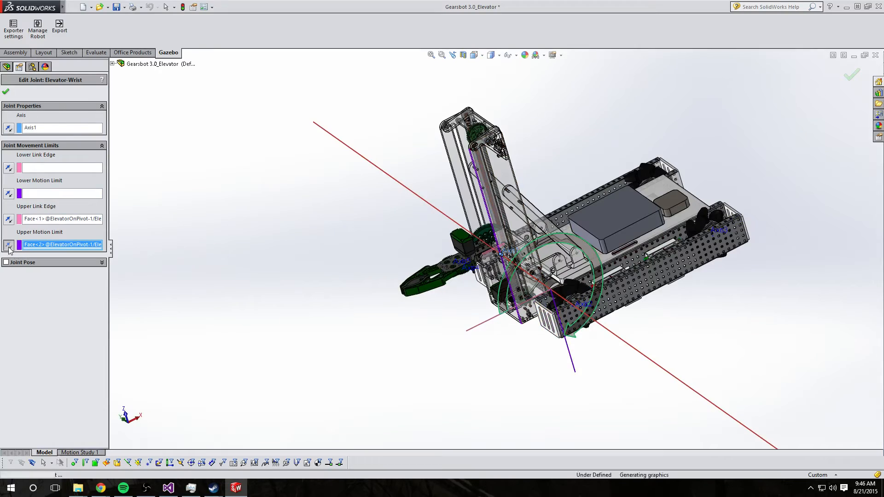
{"action": "middle_click_drag", "start_coordinate": [438, 363], "coordinate": [501, 371]}
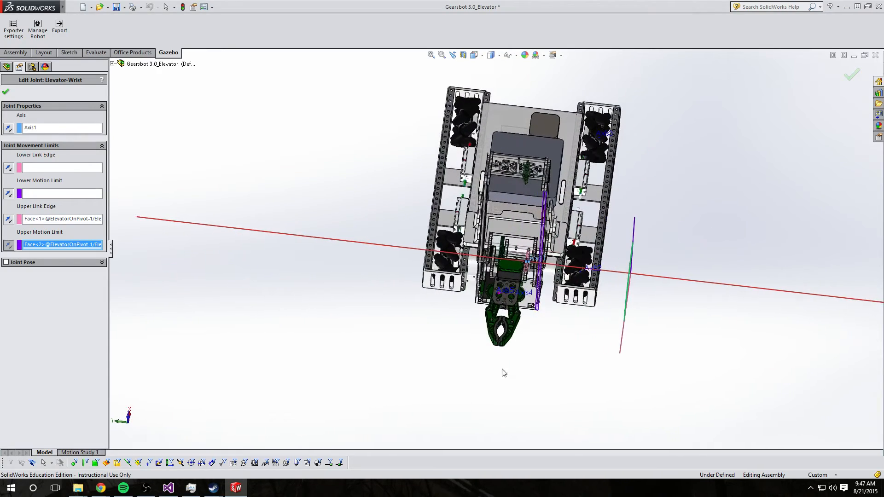
{"action": "middle_click_drag", "start_coordinate": [356, 179], "coordinate": [396, 162]}
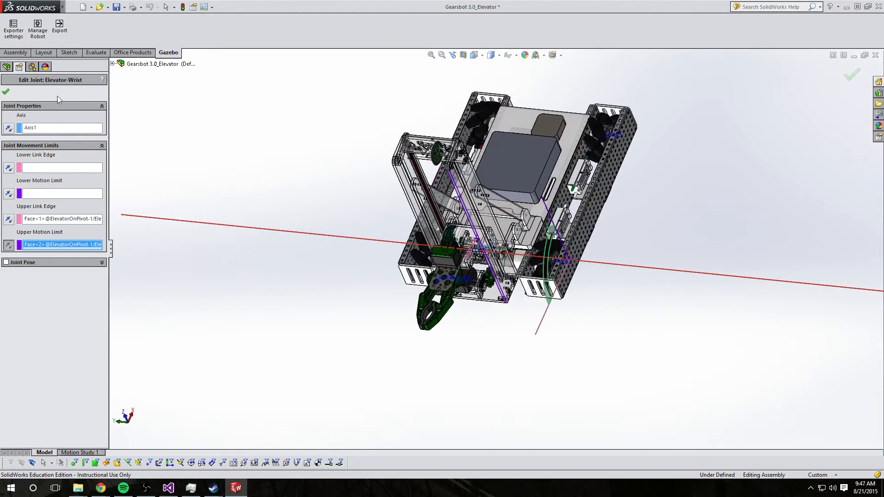
{"action": "left_click", "coordinate": [6, 92]}
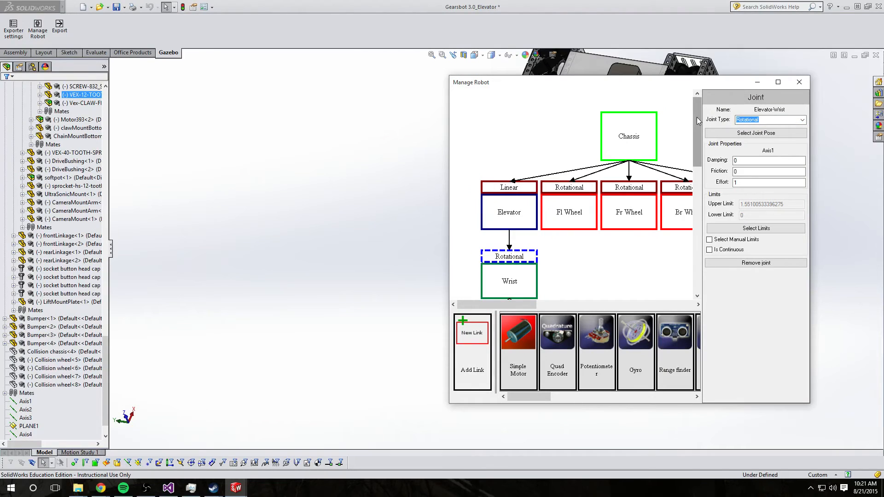
Open the pose editor for the Wrist-Left Claw rotational joint
{"action": "left_click_drag", "start_coordinate": [698, 120], "coordinate": [698, 246]}
{"action": "left_click", "coordinate": [480, 243]}
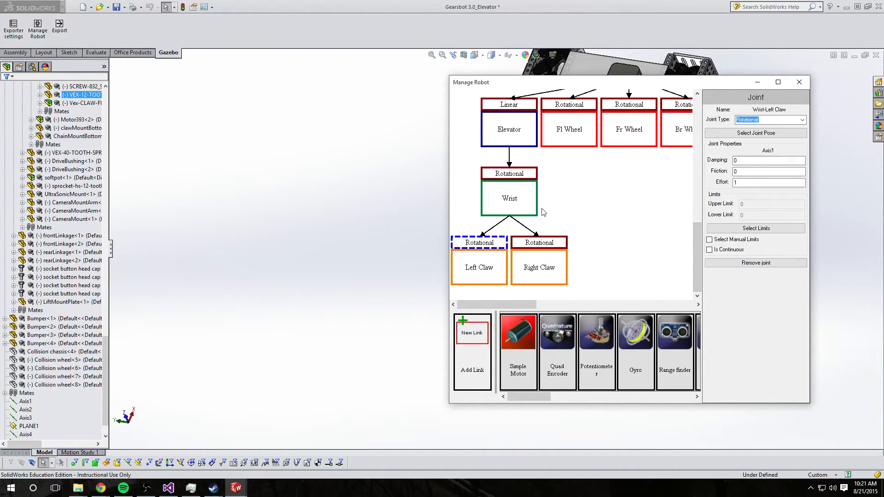
{"action": "left_click", "coordinate": [759, 133]}
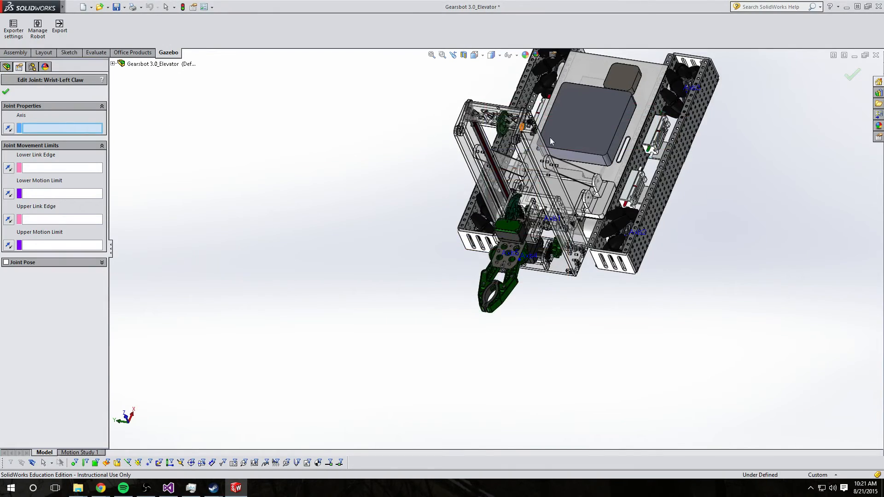
Set the Wrist-Left Claw joint's axis to Axis4
{"action": "scroll", "coordinate": [511, 256], "scroll_direction": "down", "scroll_amount": 6}
{"action": "scroll", "coordinate": [510, 258], "scroll_direction": "down", "scroll_amount": 1}
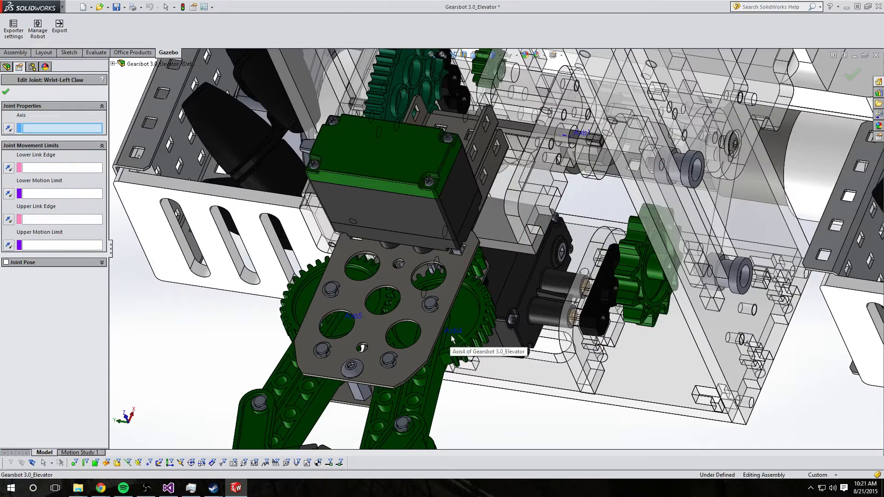
{"action": "left_click", "coordinate": [483, 354]}
{"action": "scroll", "coordinate": [482, 353], "scroll_direction": "up", "scroll_amount": 8}
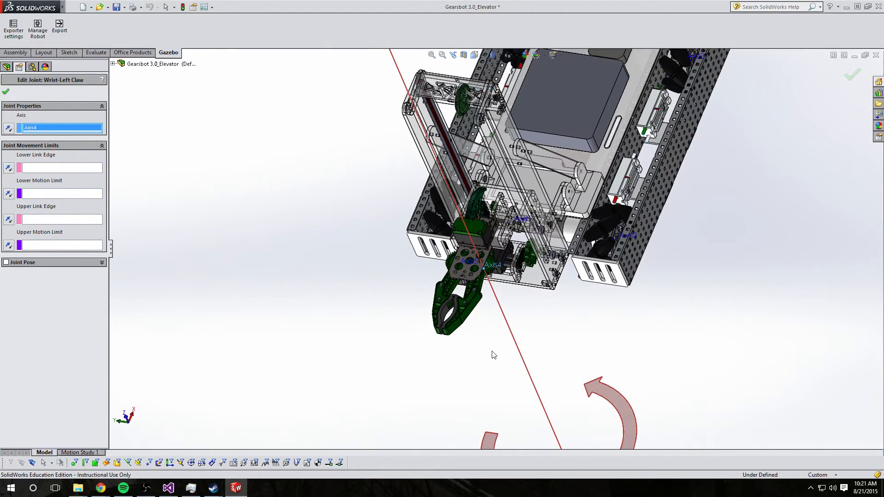
{"action": "scroll", "coordinate": [437, 344], "scroll_direction": "up", "scroll_amount": 1}
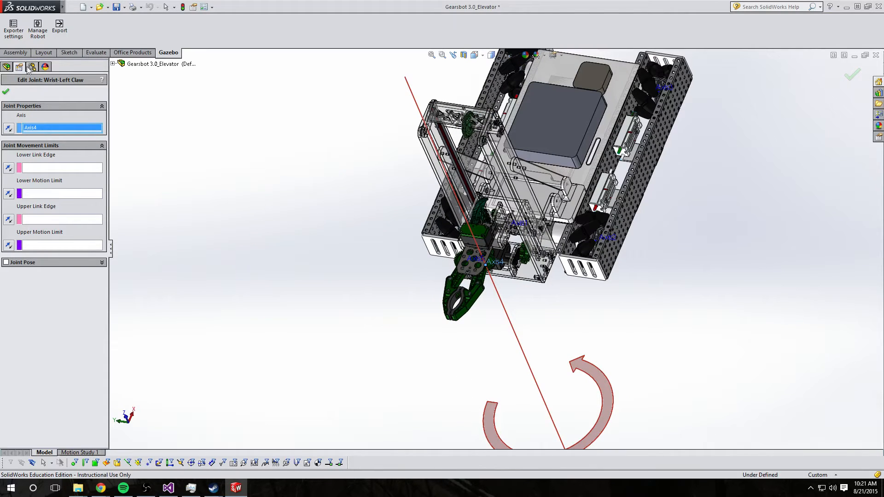
{"action": "left_click", "coordinate": [8, 130]}
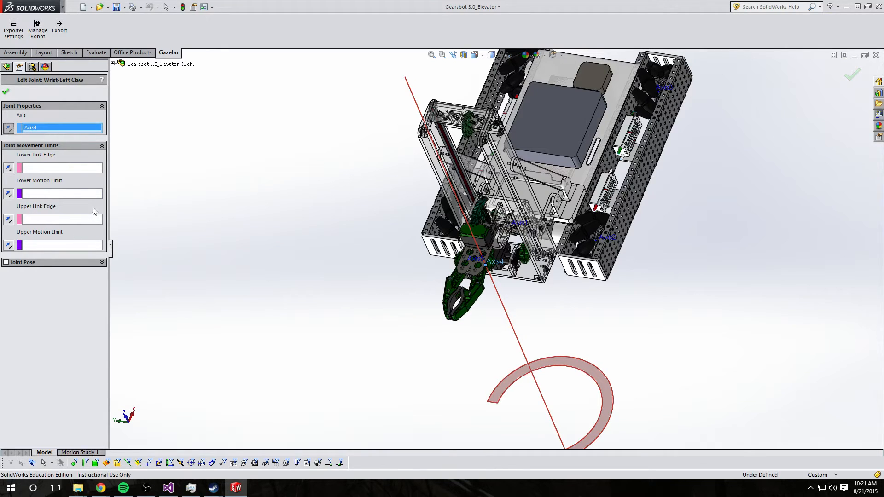
Confirm the Wrist-Left Claw joint pose and give the joint manual limits with a lower limit of -1
{"action": "left_click", "coordinate": [6, 92]}
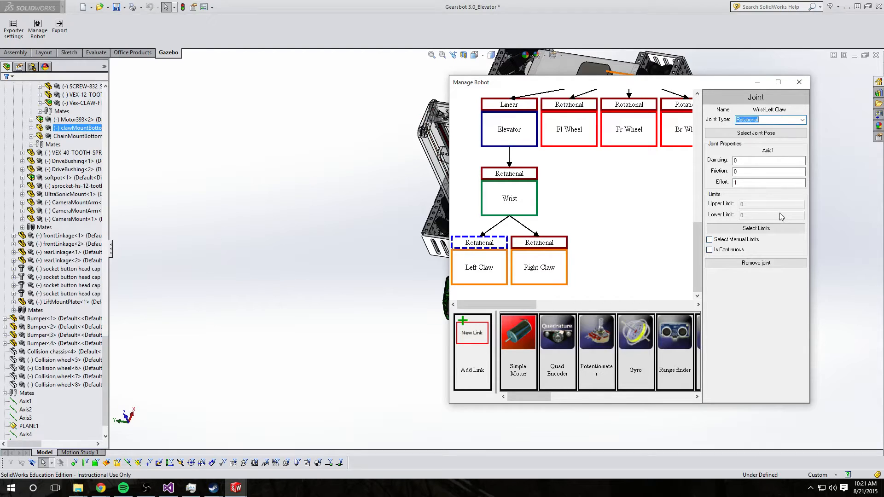
{"action": "left_click", "coordinate": [716, 243]}
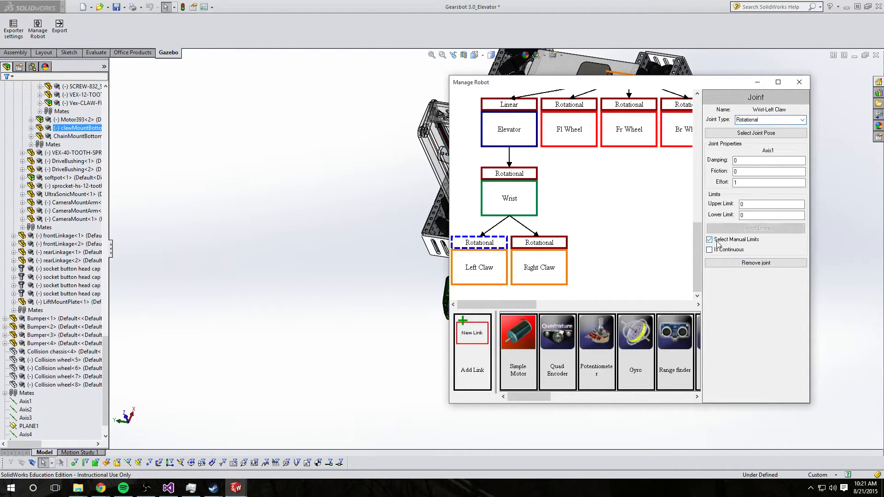
{"action": "left_click", "coordinate": [753, 215]}
{"action": "left_click_drag", "start_coordinate": [546, 83], "coordinate": [163, 100]}
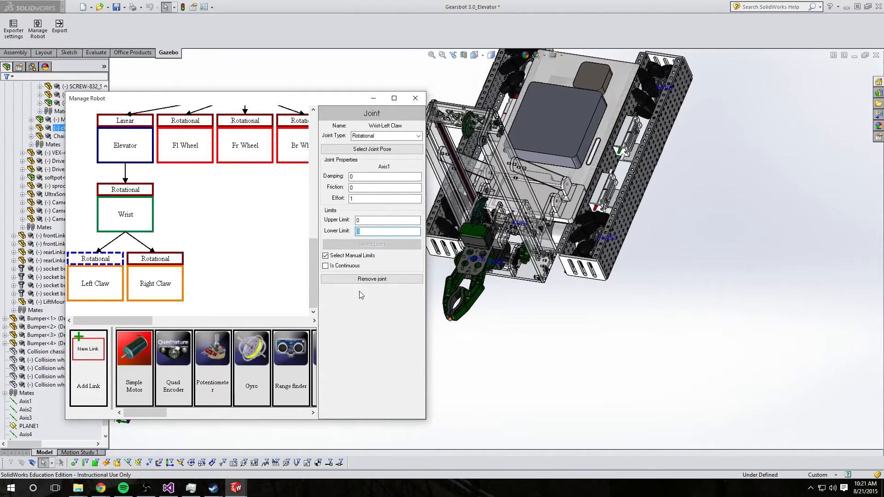
{"action": "type", "text": "-1"}
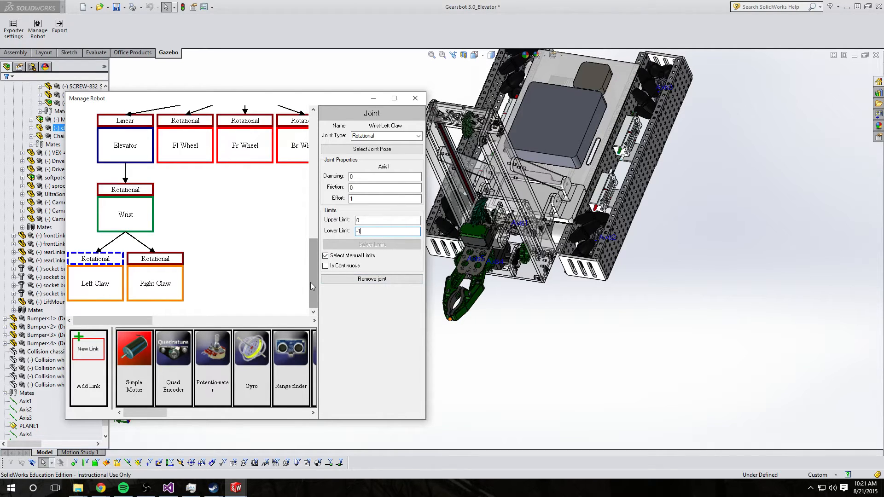
{"action": "mouse_move", "coordinate": [310, 282]}
{"action": "left_mouse_down"}
{"action": "mouse_move", "coordinate": [303, 233]}
{"action": "mouse_move", "coordinate": [306, 283]}
{"action": "left_mouse_up"}
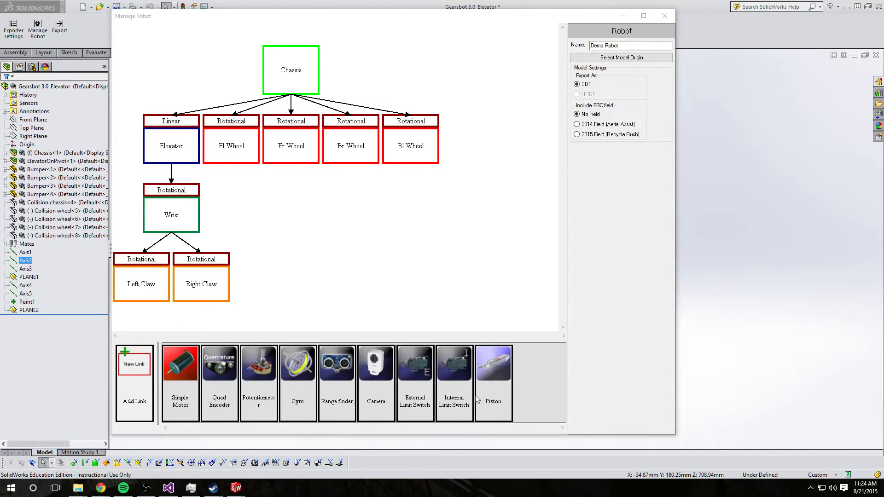
Add a Simple Motor to the Chassis-Fl Wheel joint
{"action": "left_click_drag", "start_coordinate": [180, 387], "coordinate": [230, 144]}
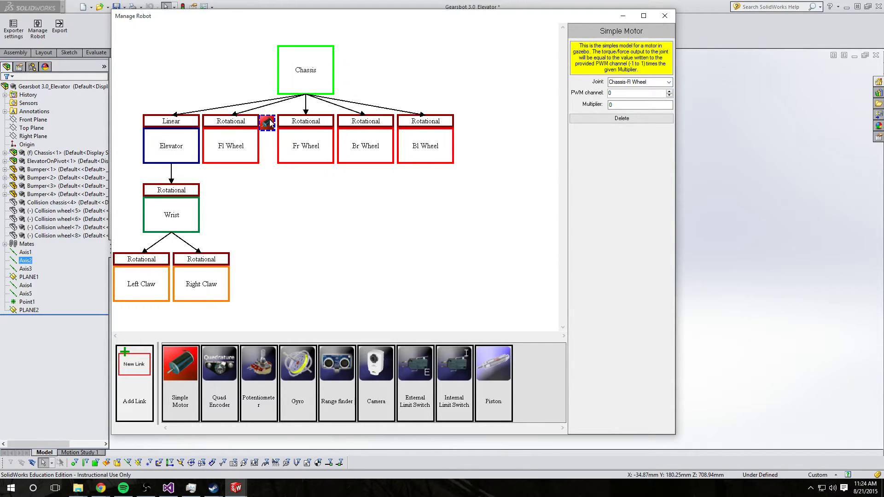
{"action": "left_click_drag", "start_coordinate": [617, 93], "coordinate": [600, 95]}
{"action": "left_click", "coordinate": [630, 104]}
Add Simple Motors to the Left Claw and Right Claw joints
{"action": "left_click_drag", "start_coordinate": [191, 375], "coordinate": [238, 268]}
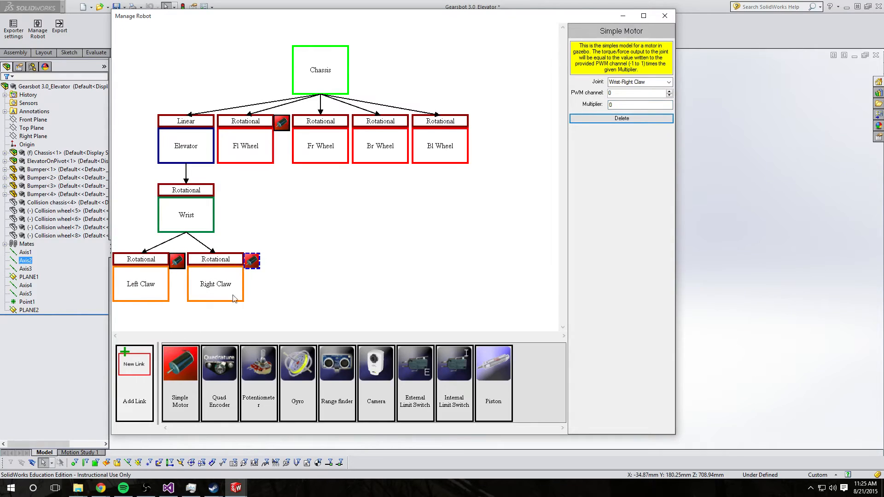
{"action": "left_click", "coordinate": [178, 262]}
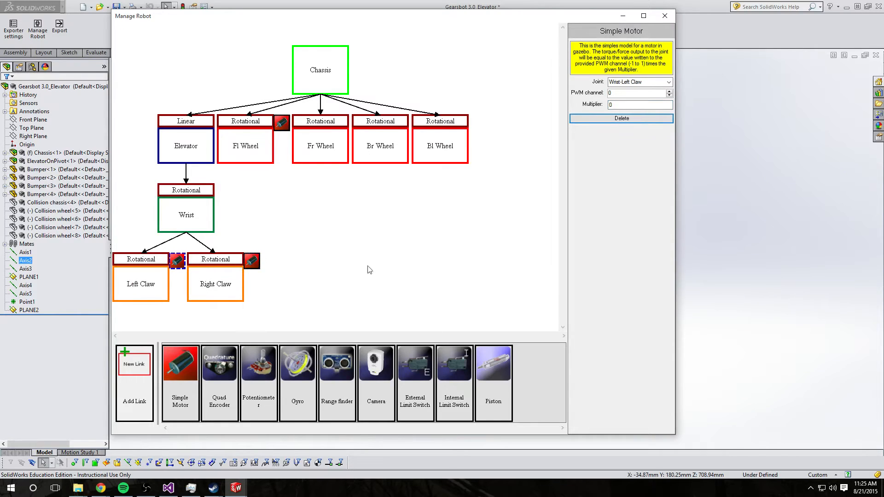
{"action": "left_click", "coordinate": [628, 93]}
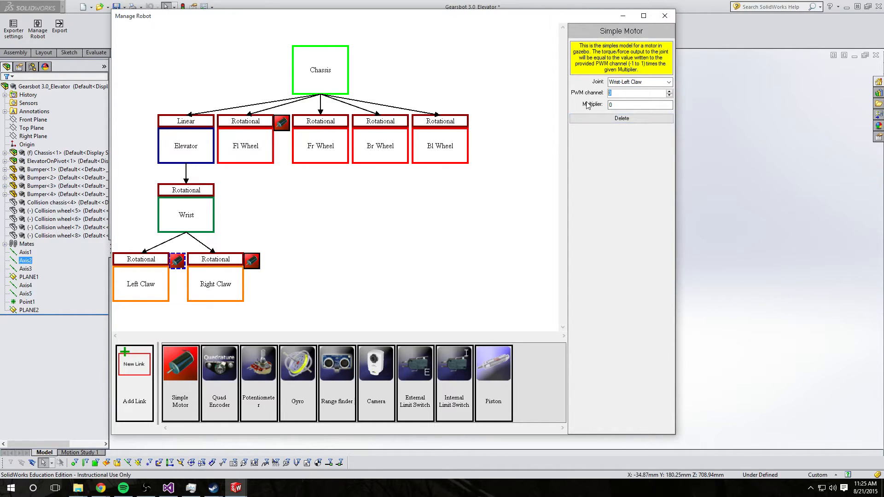
Set the Right Claw motor's PWM channel to 4 and its multiplier to 1
{"action": "left_click", "coordinate": [253, 262]}
{"action": "left_click", "coordinate": [628, 93]}
{"action": "type", "text": "4"}
{"action": "key", "text": "Tab"}
{"action": "type", "text": "1"}
{"action": "left_click", "coordinate": [178, 262]}
{"action": "left_click", "coordinate": [252, 261]}
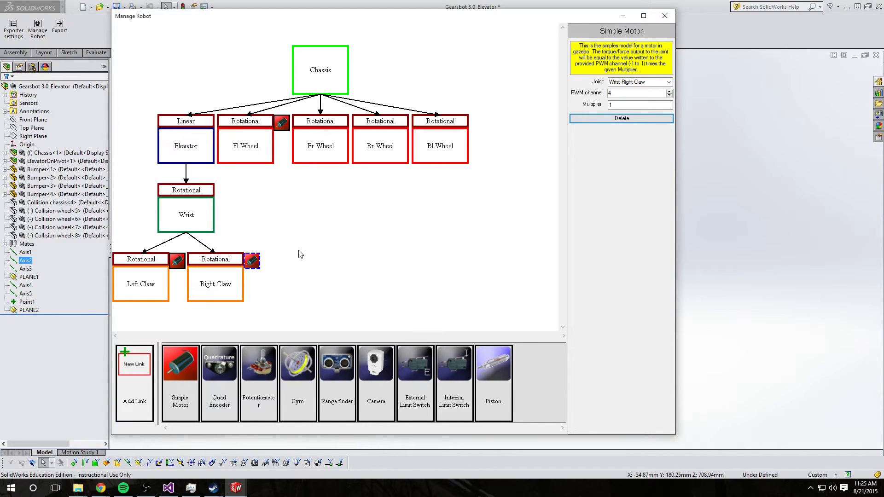
Add a quadrature encoder to the Fl Wheel joint and a camera to the Chassis link
{"action": "left_click_drag", "start_coordinate": [220, 381], "coordinate": [249, 145]}
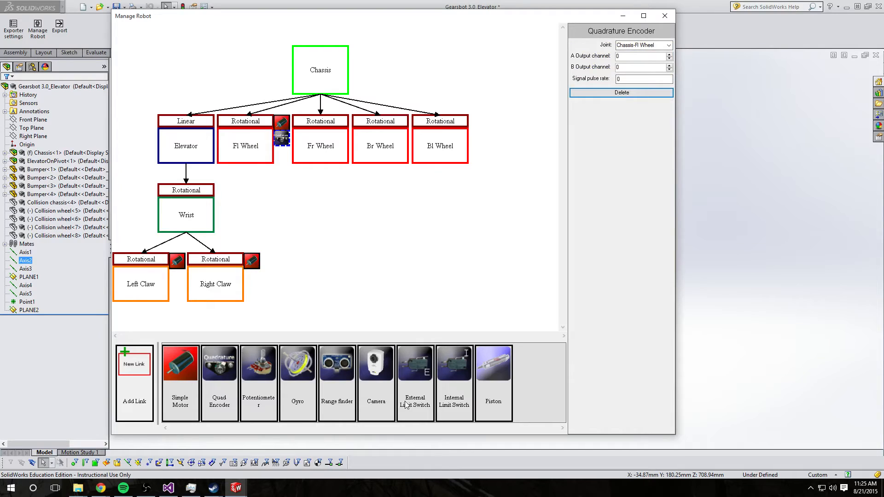
{"action": "left_click_drag", "start_coordinate": [380, 380], "coordinate": [321, 63]}
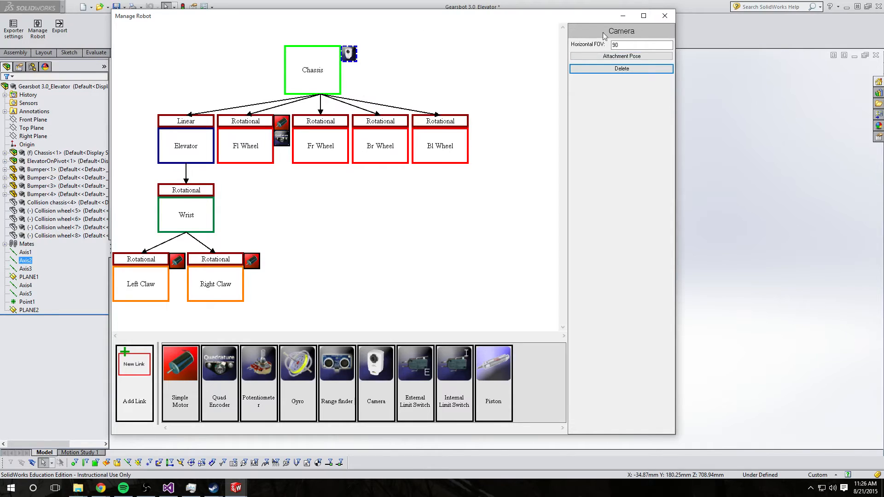
Open the camera's attachment pose and set its origin to a vertex at the top of the elevator
{"action": "left_click", "coordinate": [631, 56]}
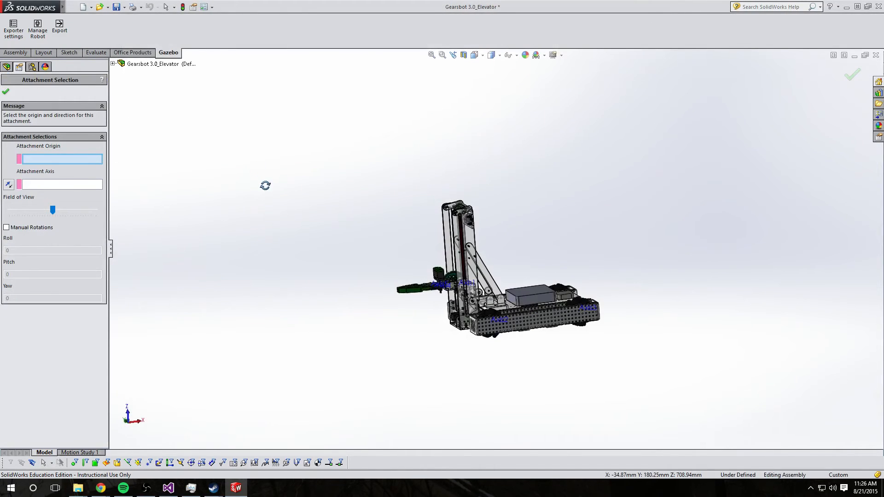
{"action": "middle_click_drag", "start_coordinate": [265, 185], "coordinate": [287, 204]}
{"action": "scroll", "coordinate": [558, 206], "scroll_direction": "down", "scroll_amount": 2}
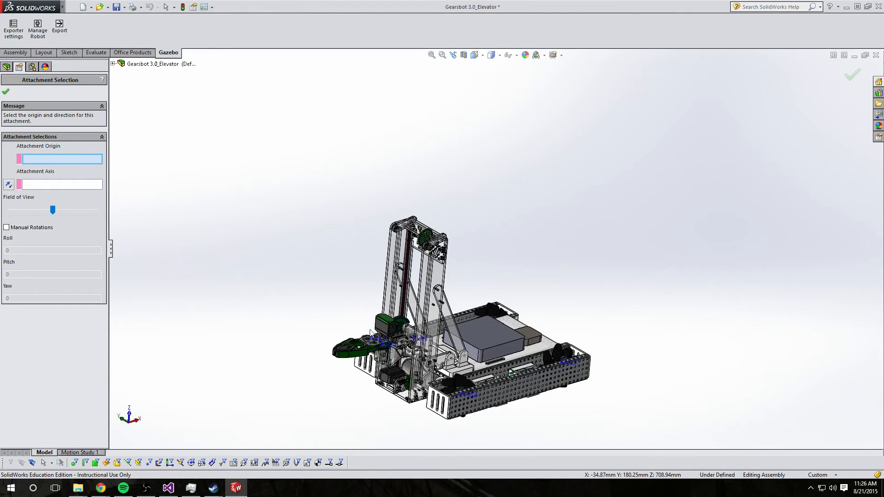
{"action": "scroll", "coordinate": [463, 254], "scroll_direction": "down", "scroll_amount": 5}
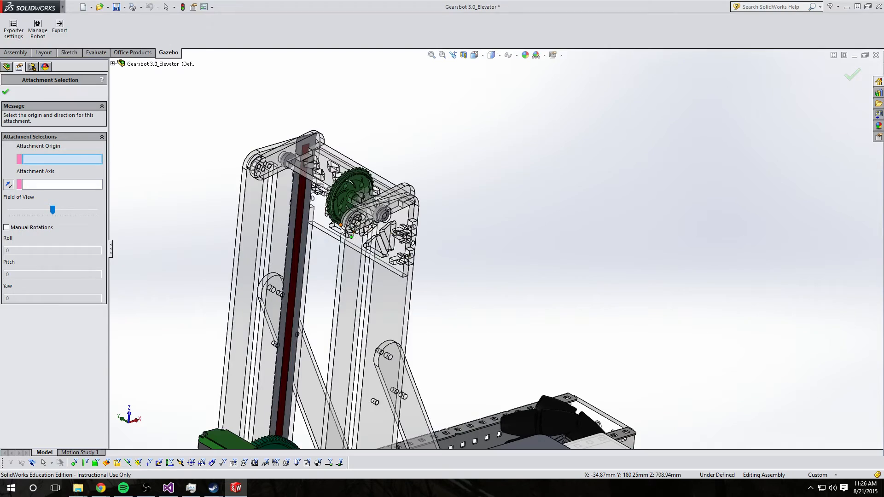
{"action": "left_click", "coordinate": [347, 228]}
{"action": "scroll", "coordinate": [563, 236], "scroll_direction": "up", "scroll_amount": 5}
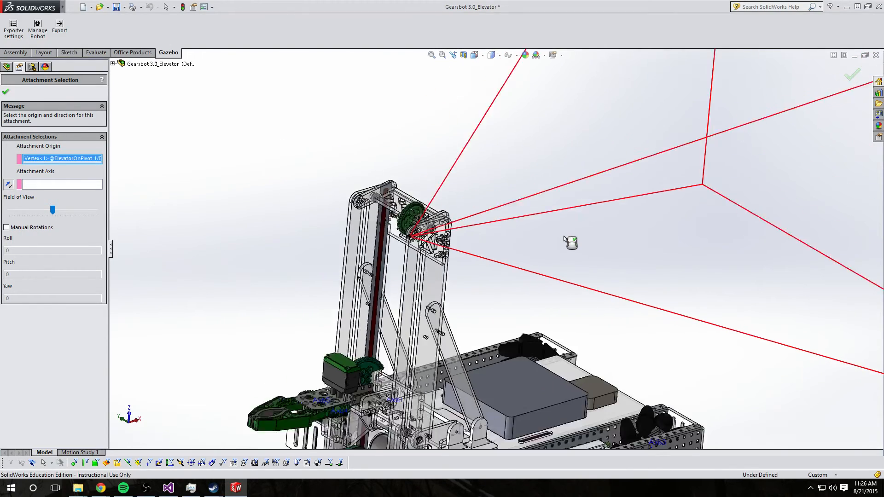
{"action": "middle_click_drag", "start_coordinate": [564, 235], "coordinate": [456, 219]}
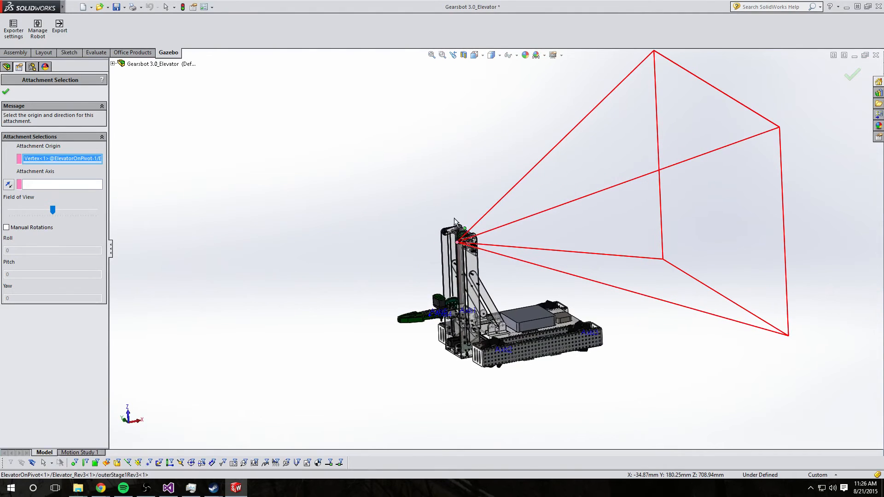
Set the camera's attachment axis to an edge of the chassis's right drive rail
{"action": "left_click", "coordinate": [56, 184]}
{"action": "scroll", "coordinate": [520, 293], "scroll_direction": "down", "scroll_amount": 4}
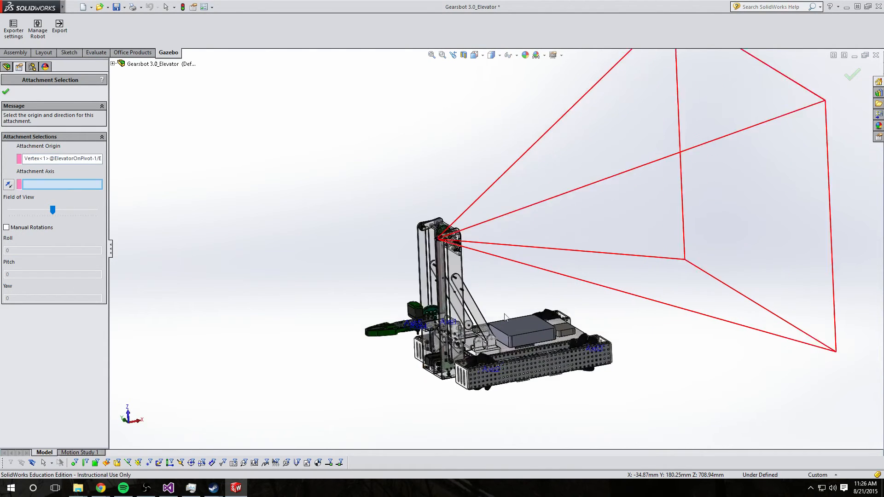
{"action": "scroll", "coordinate": [442, 423], "scroll_direction": "down", "scroll_amount": 3}
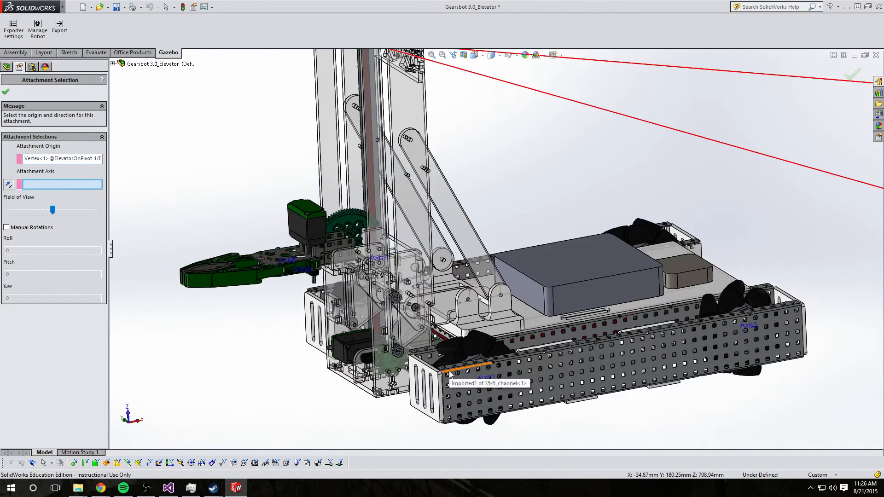
{"action": "left_click", "coordinate": [467, 367]}
{"action": "scroll", "coordinate": [509, 256], "scroll_direction": "up", "scroll_amount": 5}
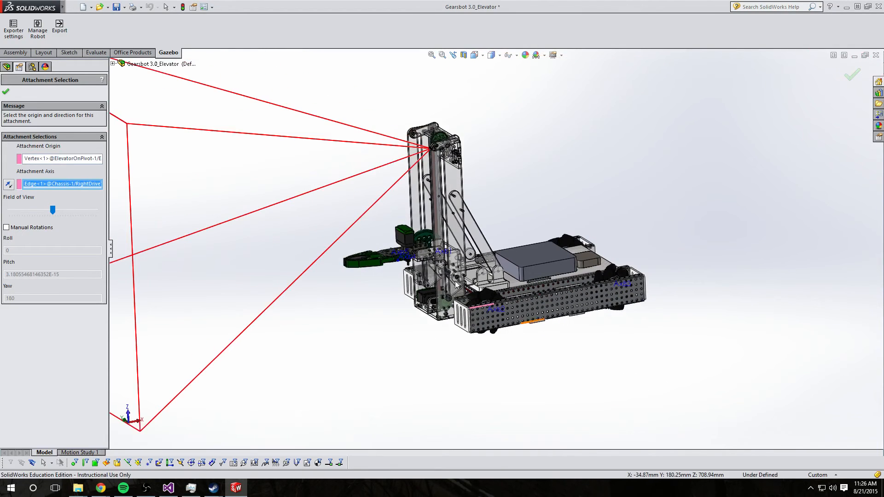
{"action": "scroll", "coordinate": [419, 214], "scroll_direction": "up", "scroll_amount": 5}
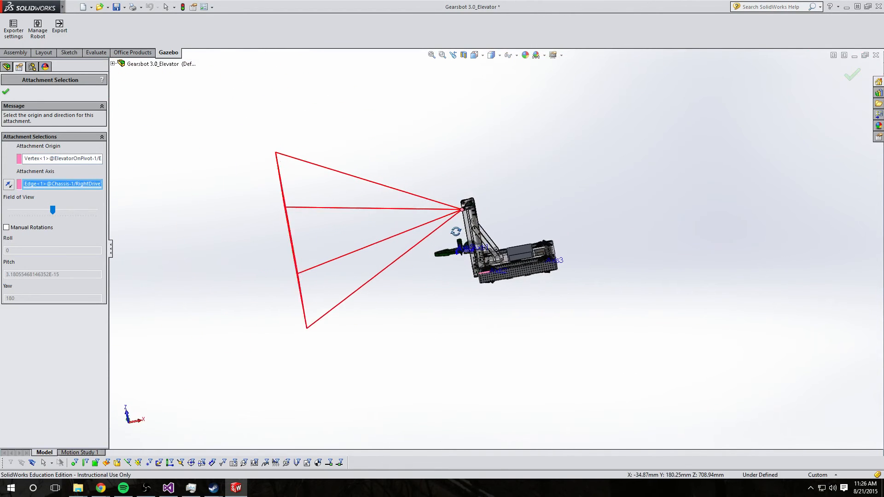
{"action": "left_click", "coordinate": [8, 187]}
{"action": "left_click", "coordinate": [8, 186]}
{"action": "left_click", "coordinate": [8, 186]}
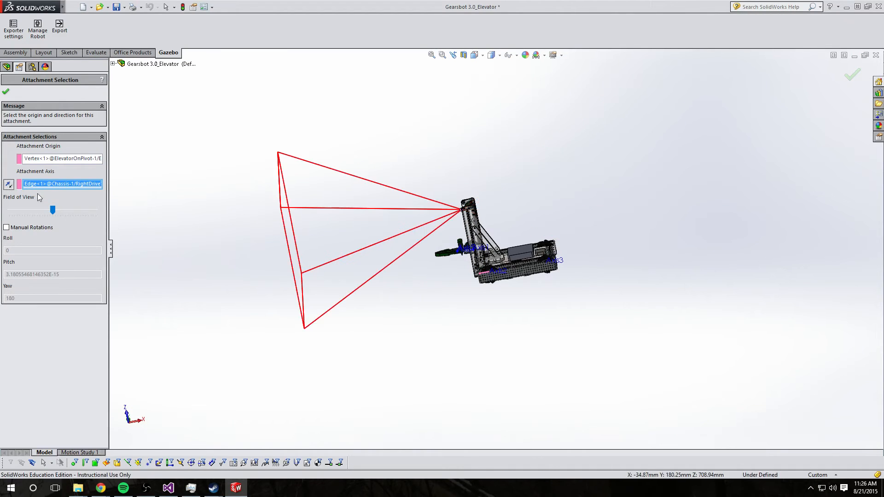
Narrow the camera's field of view to about 77
{"action": "left_click_drag", "start_coordinate": [54, 214], "coordinate": [73, 214]}
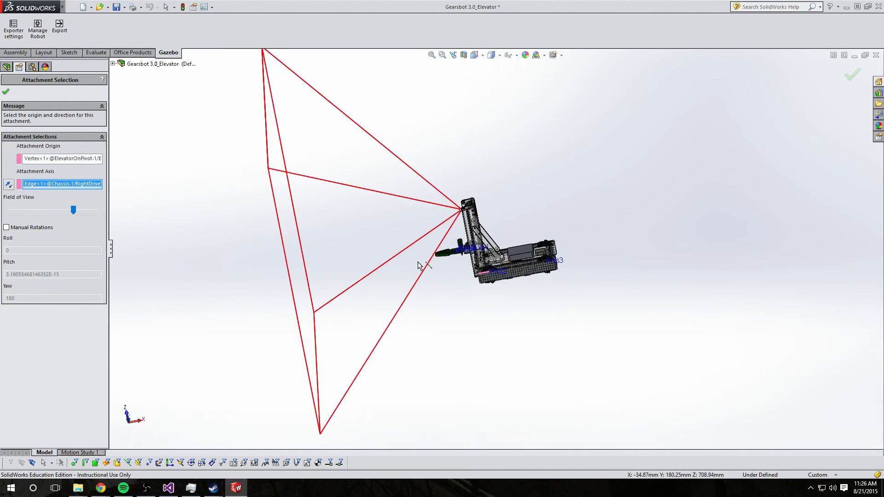
{"action": "middle_click_drag", "start_coordinate": [462, 270], "coordinate": [443, 276]}
{"action": "left_click_drag", "start_coordinate": [73, 210], "coordinate": [46, 209]}
{"action": "middle_click_drag", "start_coordinate": [351, 282], "coordinate": [416, 296]}
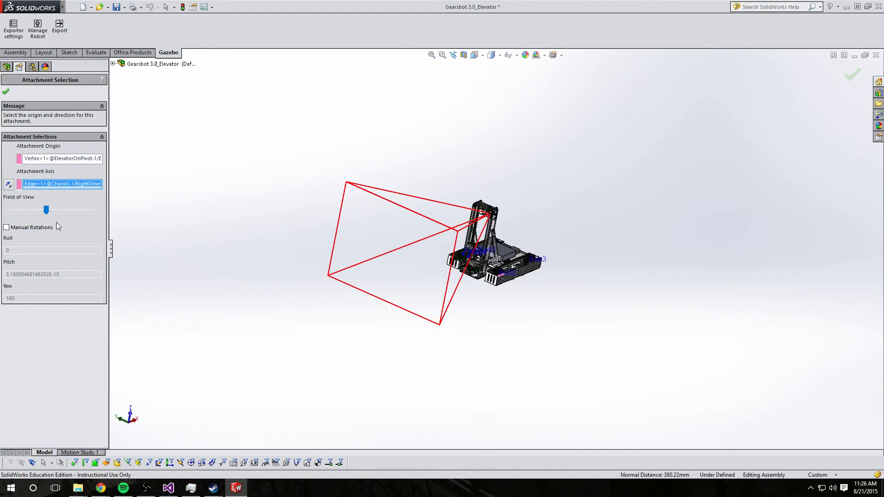
Enable manual rotations, set the camera's pitch to 20, and confirm the attachment pose
{"action": "left_click", "coordinate": [6, 227]}
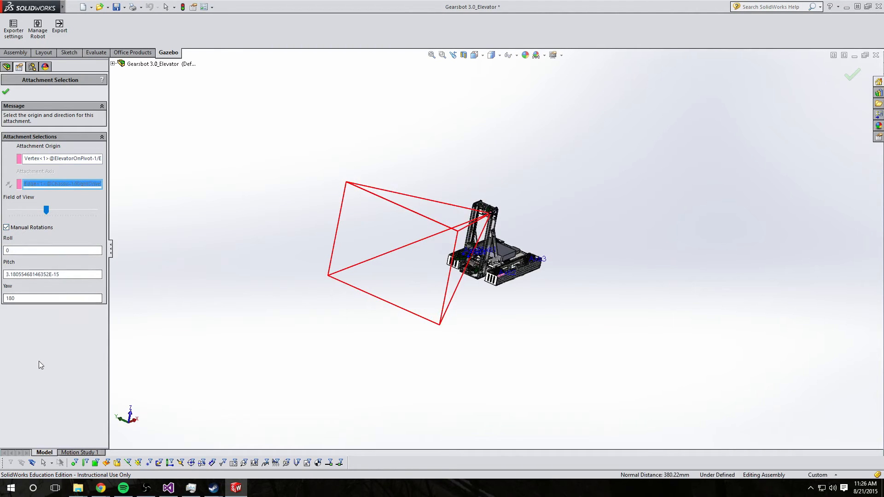
{"action": "left_click_drag", "start_coordinate": [85, 275], "coordinate": [6, 274]}
{"action": "type", "text": "20"}
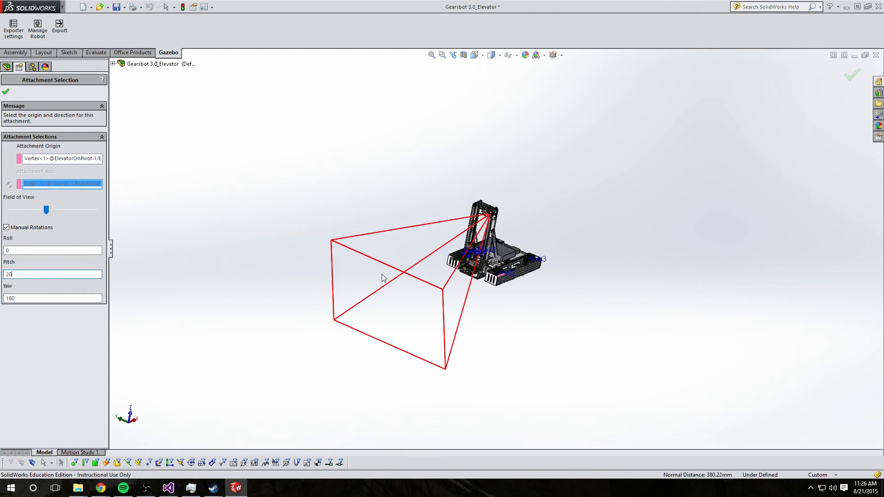
{"action": "middle_click_drag", "start_coordinate": [382, 278], "coordinate": [351, 190]}
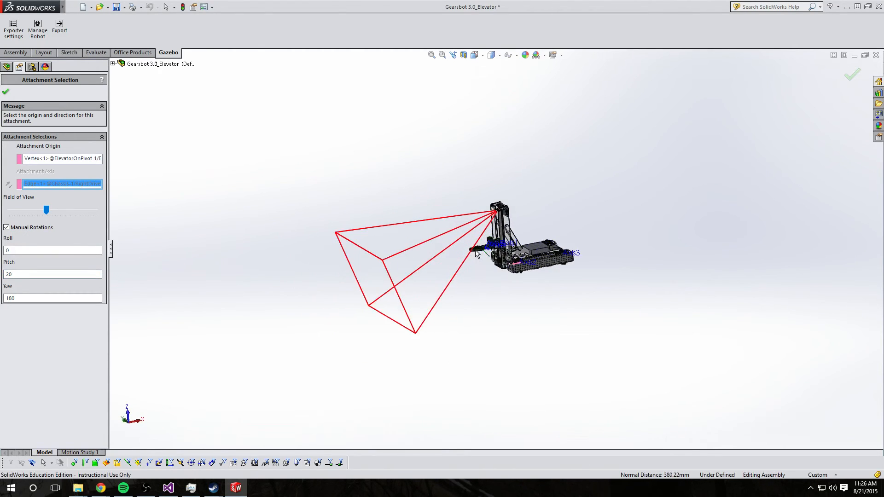
{"action": "left_click", "coordinate": [6, 91]}
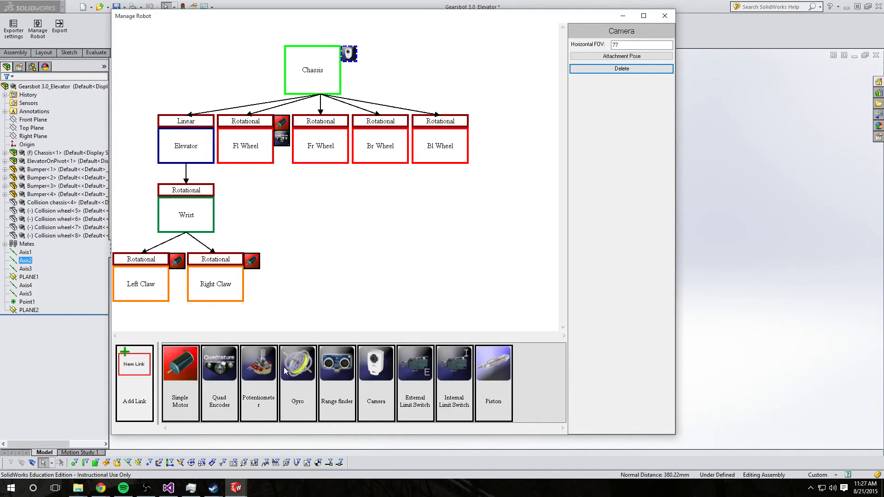
Add Simple Motors to the Br Wheel, Bl Wheel, Elevator and Wrist joints
{"action": "left_click_drag", "start_coordinate": [183, 371], "coordinate": [398, 130]}
{"action": "left_click_drag", "start_coordinate": [175, 371], "coordinate": [466, 151]}
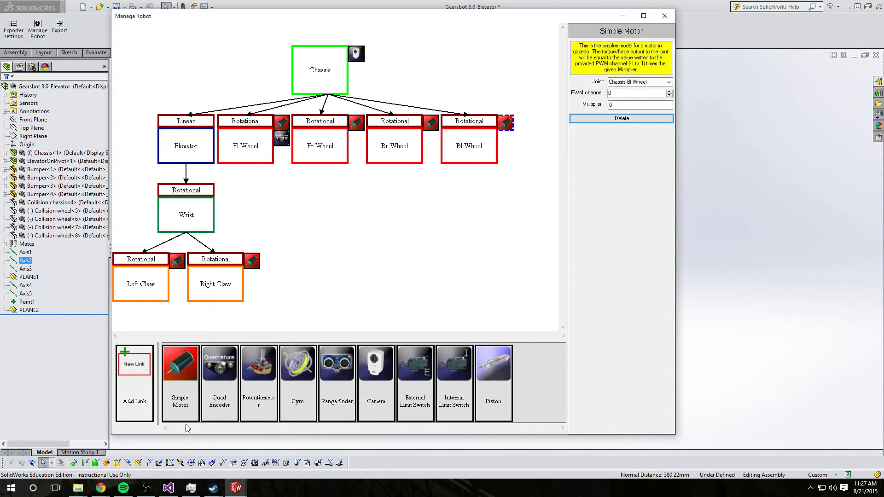
{"action": "left_click_drag", "start_coordinate": [173, 383], "coordinate": [181, 138]}
{"action": "left_click_drag", "start_coordinate": [180, 368], "coordinate": [186, 208]}
Add a potentiometer to the Elevator joint and a quadrature encoder to the Fr Wheel joint
{"action": "left_click_drag", "start_coordinate": [243, 368], "coordinate": [189, 157]}
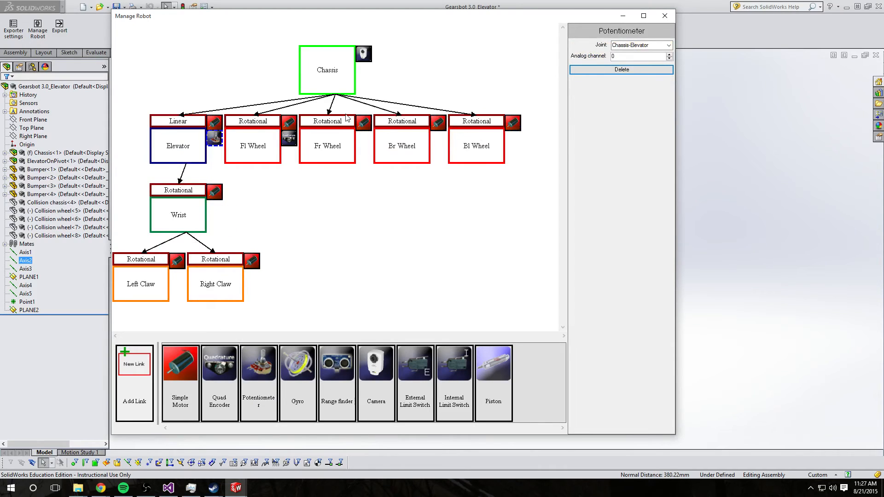
{"action": "left_click_drag", "start_coordinate": [219, 381], "coordinate": [330, 150]}
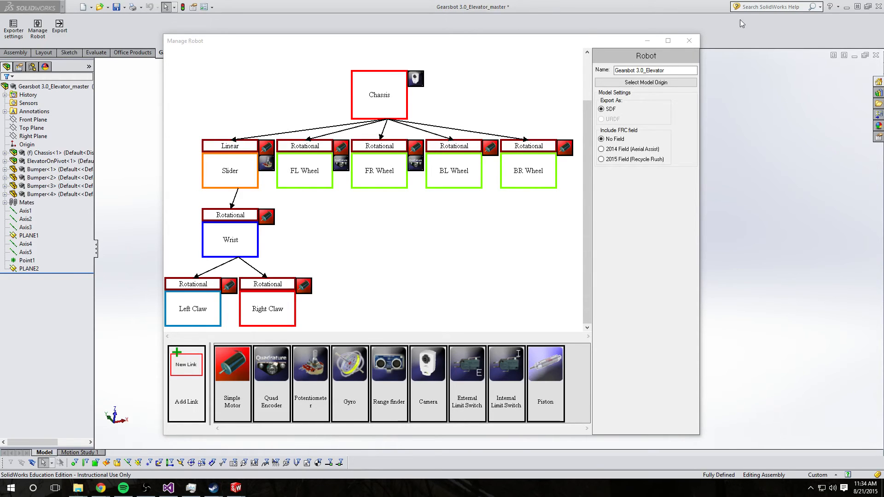
Close the Manage Robot dialog and export the robot
{"action": "left_click", "coordinate": [689, 41]}
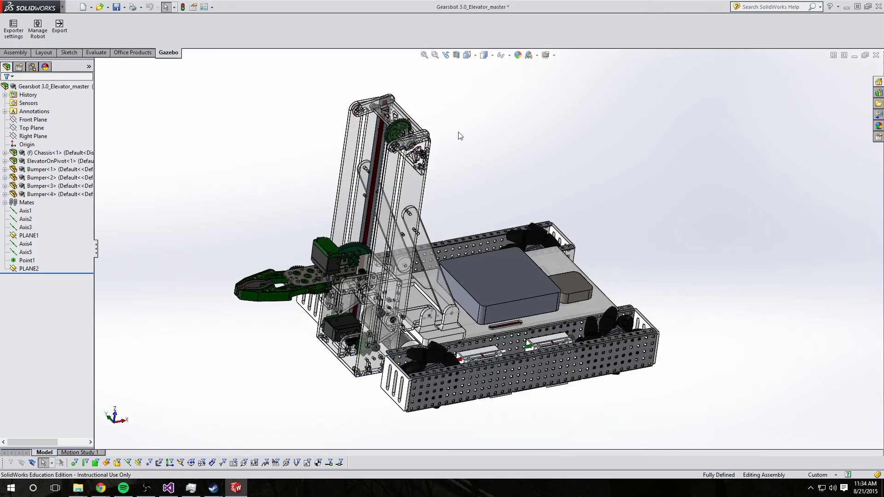
{"action": "left_click", "coordinate": [60, 28]}
{"action": "left_click_drag", "start_coordinate": [65, 35], "coordinate": [241, 59]}
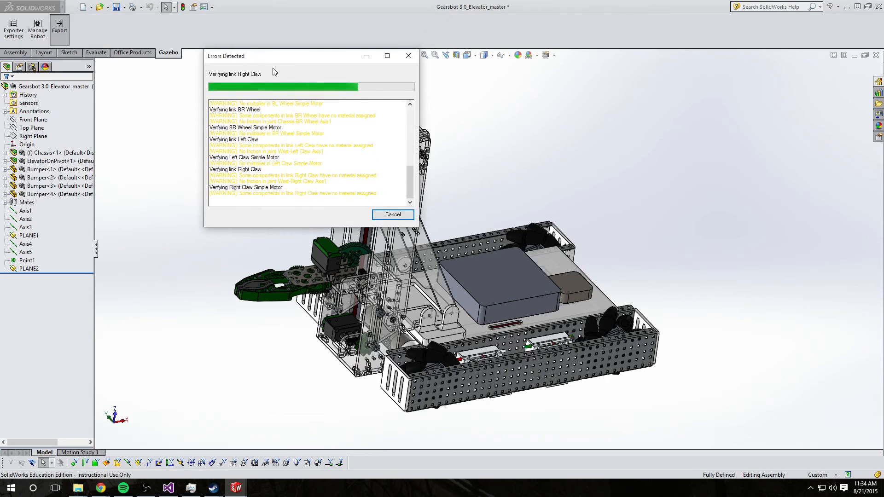
Review the export verification log for errors and warnings
{"action": "left_click_drag", "start_coordinate": [410, 176], "coordinate": [399, 140]}
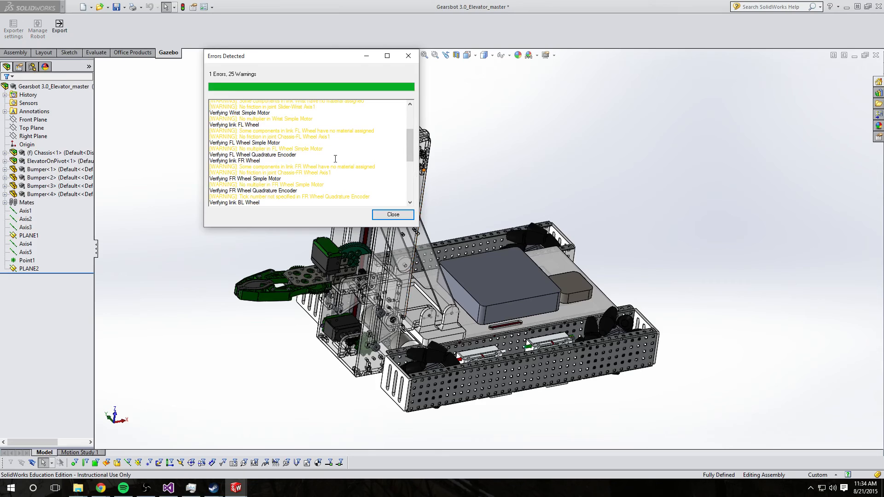
{"action": "left_click_drag", "start_coordinate": [240, 133], "coordinate": [367, 133]}
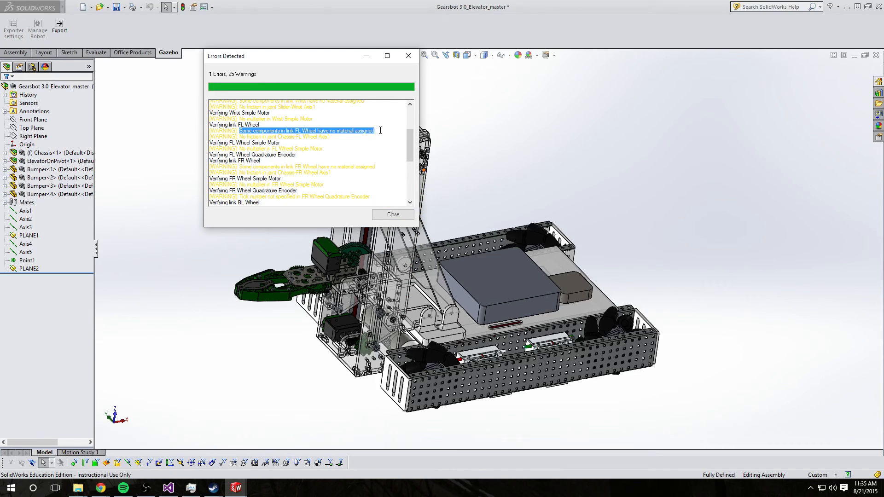
{"action": "left_click_drag", "start_coordinate": [240, 137], "coordinate": [330, 137]}
{"action": "left_click_drag", "start_coordinate": [409, 149], "coordinate": [409, 127]}
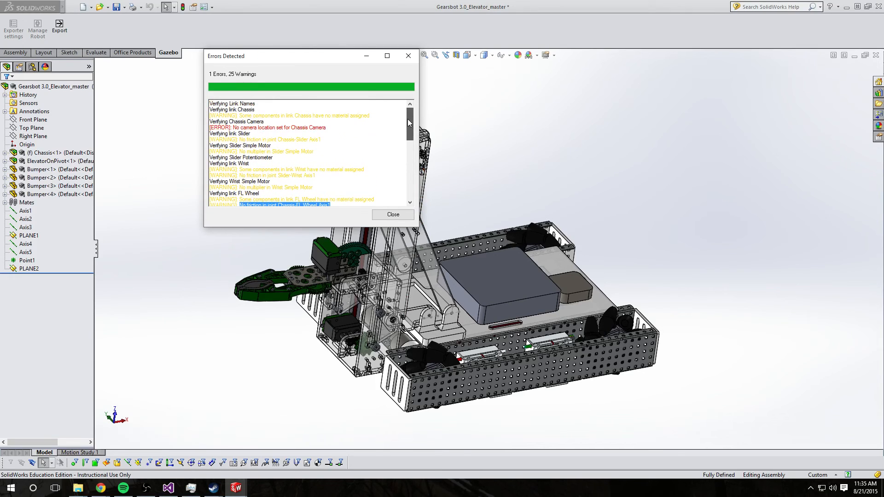
Inspect the camera location error in the verification log, then close the log
{"action": "left_click_drag", "start_coordinate": [211, 129], "coordinate": [314, 126]}
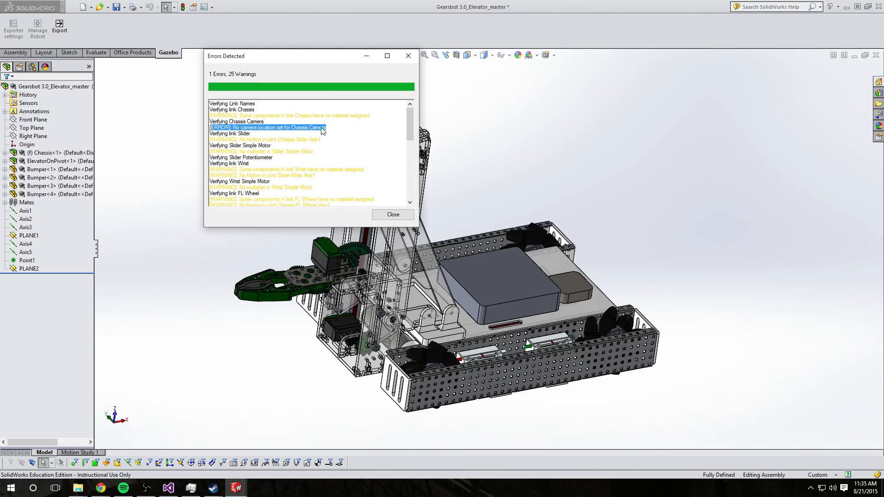
{"action": "left_click_drag", "start_coordinate": [322, 57], "coordinate": [261, 159]}
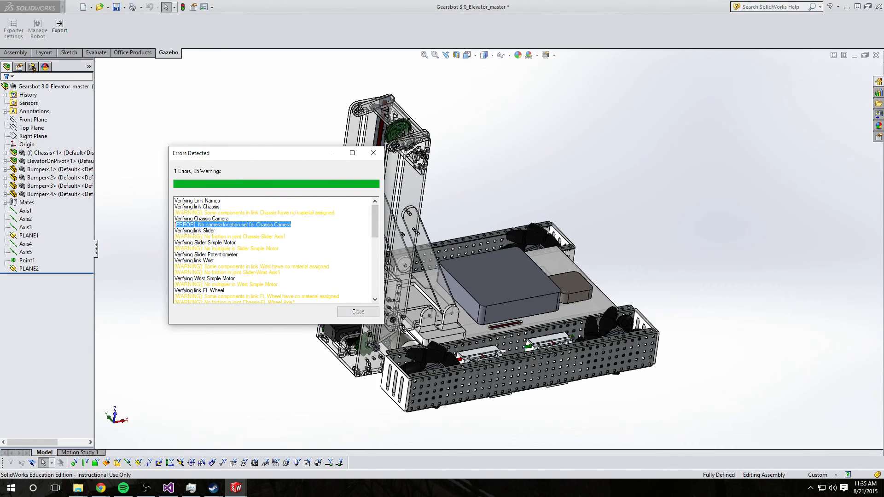
{"action": "left_click", "coordinate": [358, 312]}
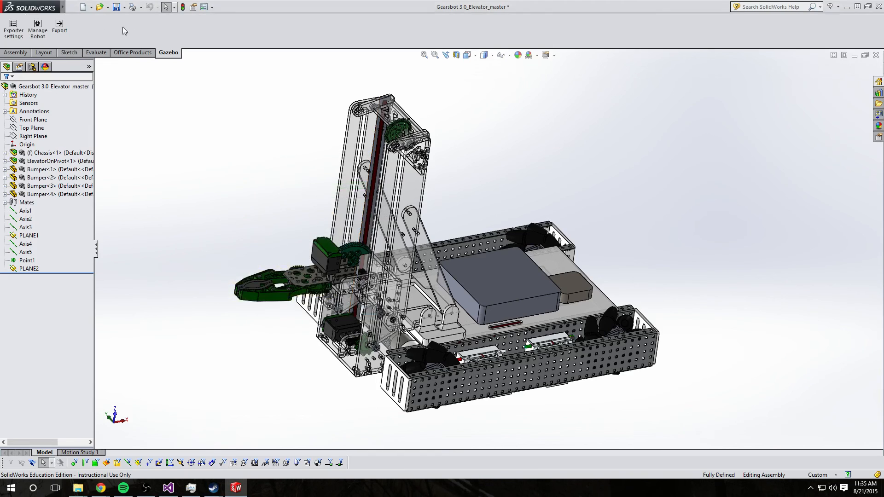
Set the Chassis camera's attachment, picking a vertex near the elevator's top gear as origin and an adjacent edge as axis
{"action": "left_click", "coordinate": [38, 29]}
{"action": "left_click", "coordinate": [416, 79]}
{"action": "left_click", "coordinate": [652, 82]}
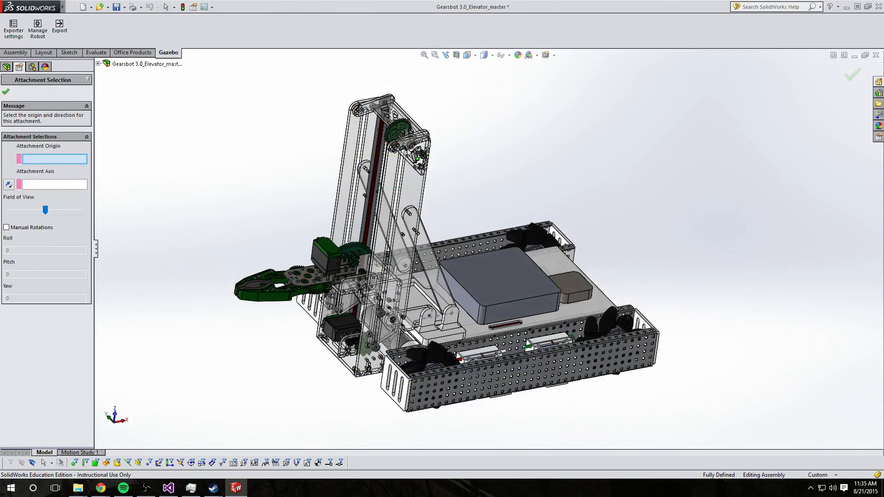
{"action": "scroll", "coordinate": [400, 157], "scroll_direction": "down", "scroll_amount": 5}
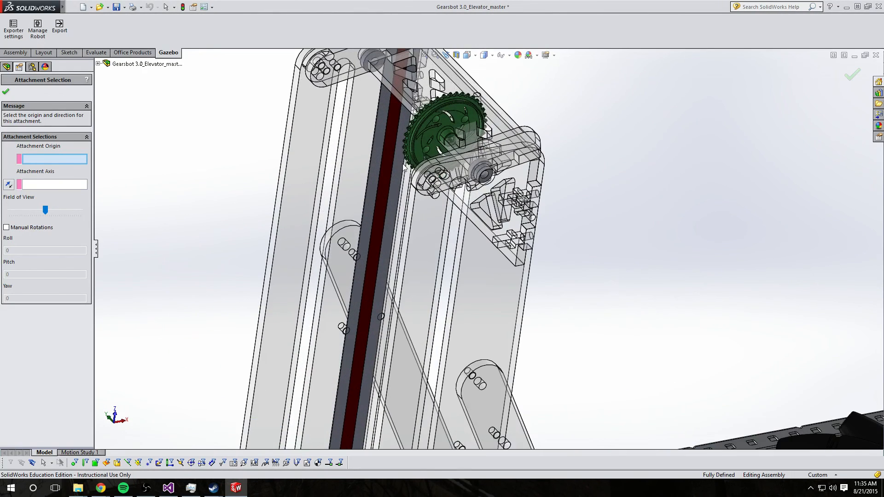
{"action": "left_click", "coordinate": [416, 188]}
{"action": "left_click", "coordinate": [40, 184]}
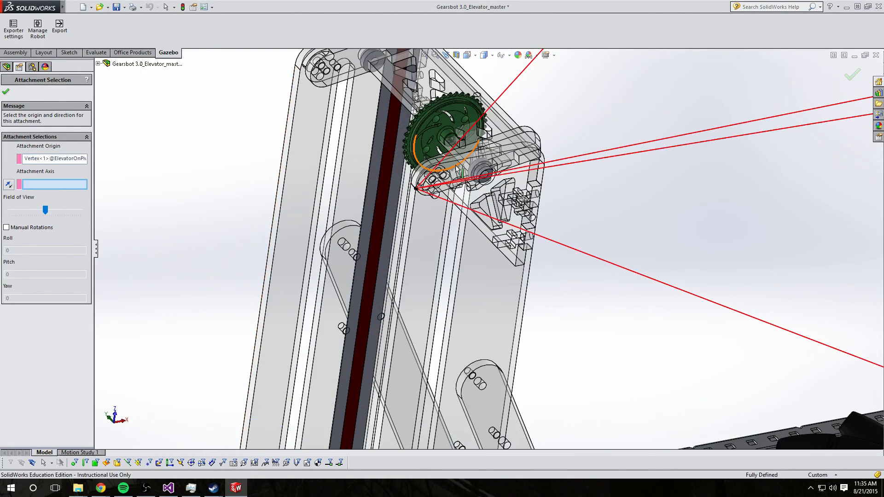
{"action": "left_click", "coordinate": [461, 168]}
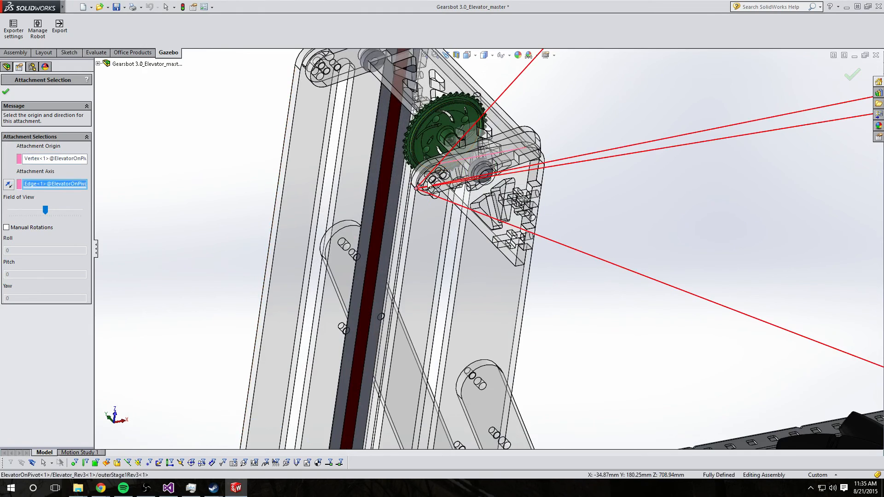
{"action": "scroll", "coordinate": [313, 219], "scroll_direction": "up", "scroll_amount": 8}
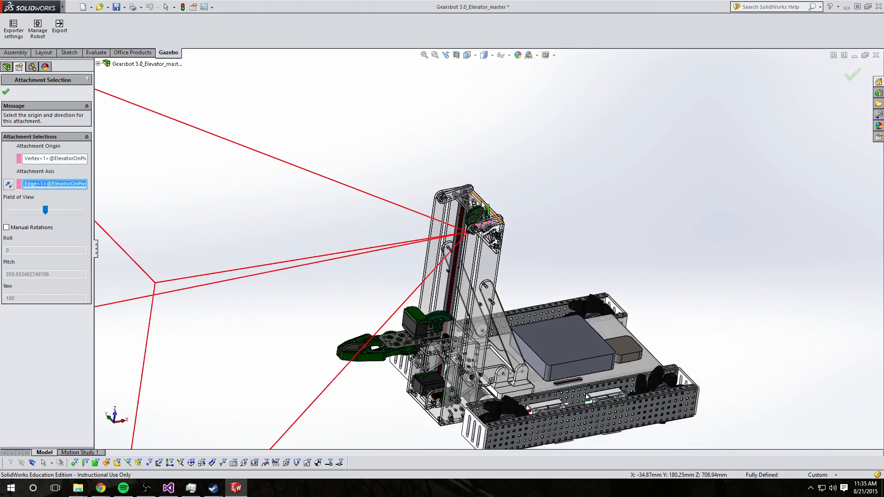
{"action": "scroll", "coordinate": [340, 192], "scroll_direction": "up", "scroll_amount": 2}
{"action": "left_click", "coordinate": [6, 92]}
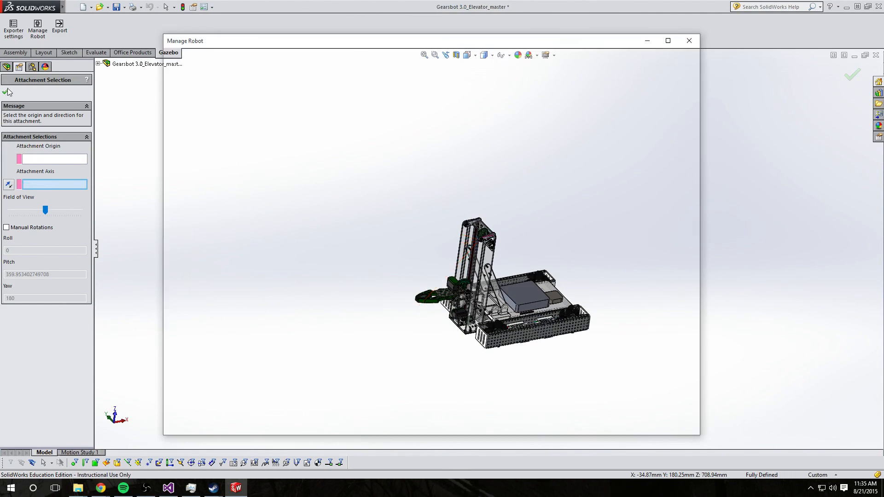
Close the Manage Robot dialog and export the robot to the Desktop folder
{"action": "left_click", "coordinate": [689, 40]}
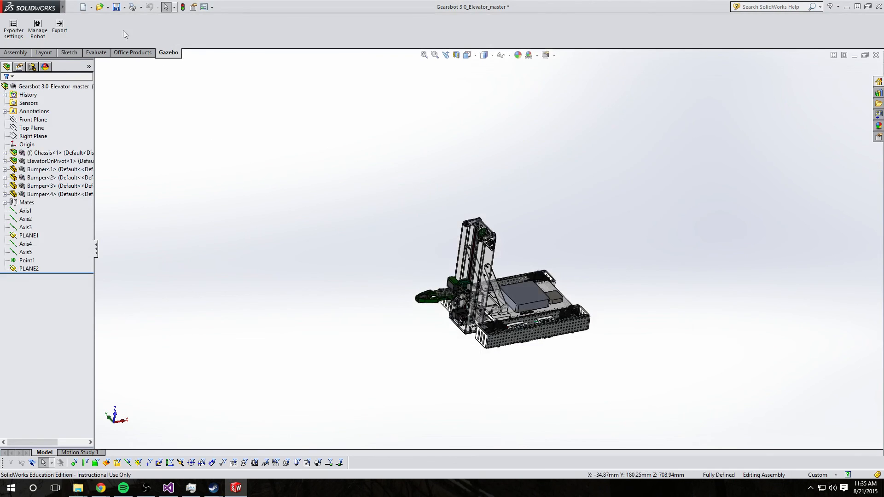
{"action": "left_click", "coordinate": [60, 28]}
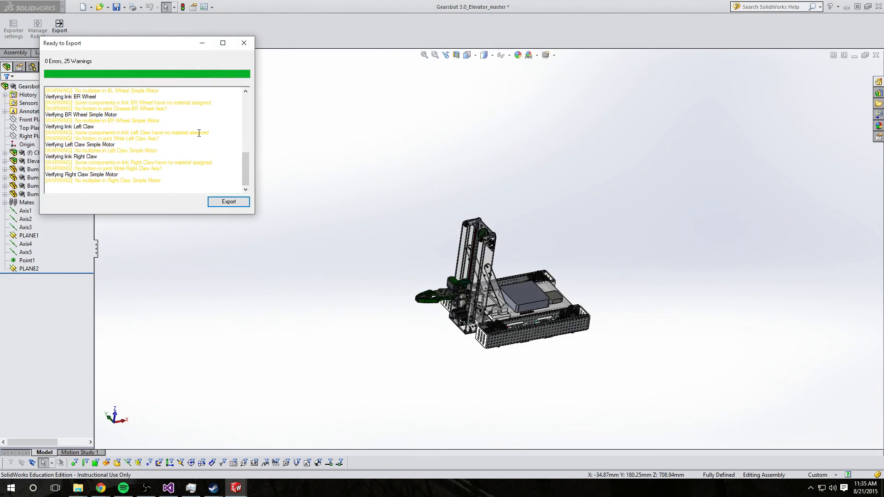
{"action": "mouse_move", "coordinate": [248, 170]}
{"action": "left_mouse_down"}
{"action": "mouse_move", "coordinate": [241, 109]}
{"action": "mouse_move", "coordinate": [235, 181]}
{"action": "mouse_move", "coordinate": [235, 165]}
{"action": "left_mouse_up"}
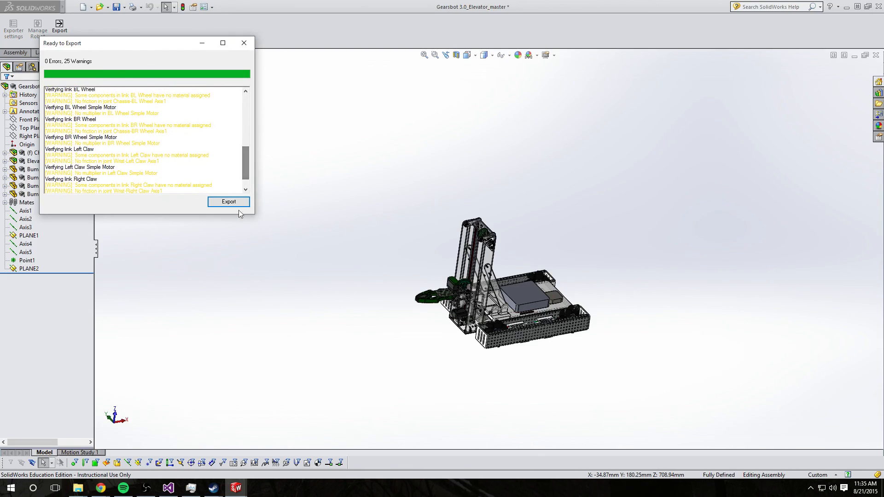
{"action": "left_click", "coordinate": [237, 203]}
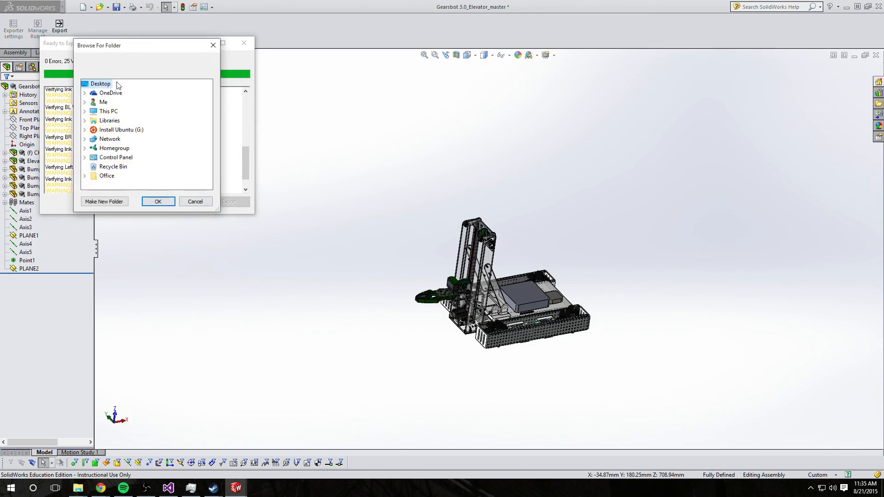
{"action": "left_click", "coordinate": [168, 201]}
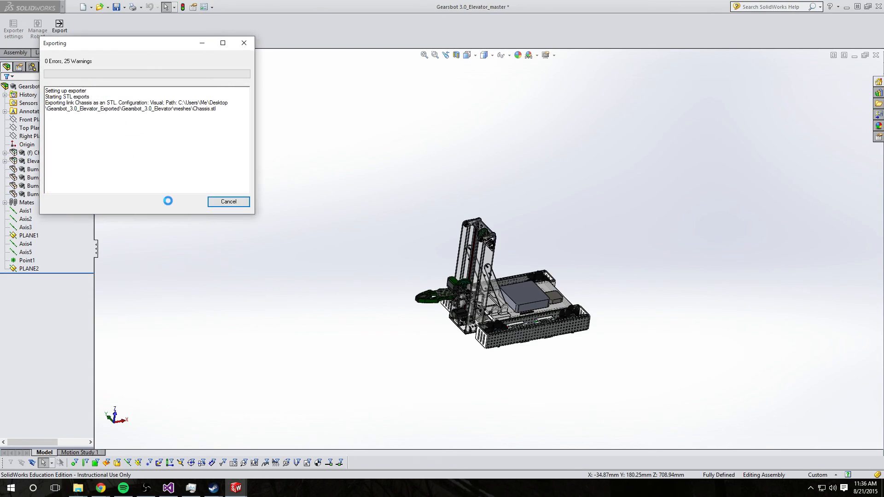